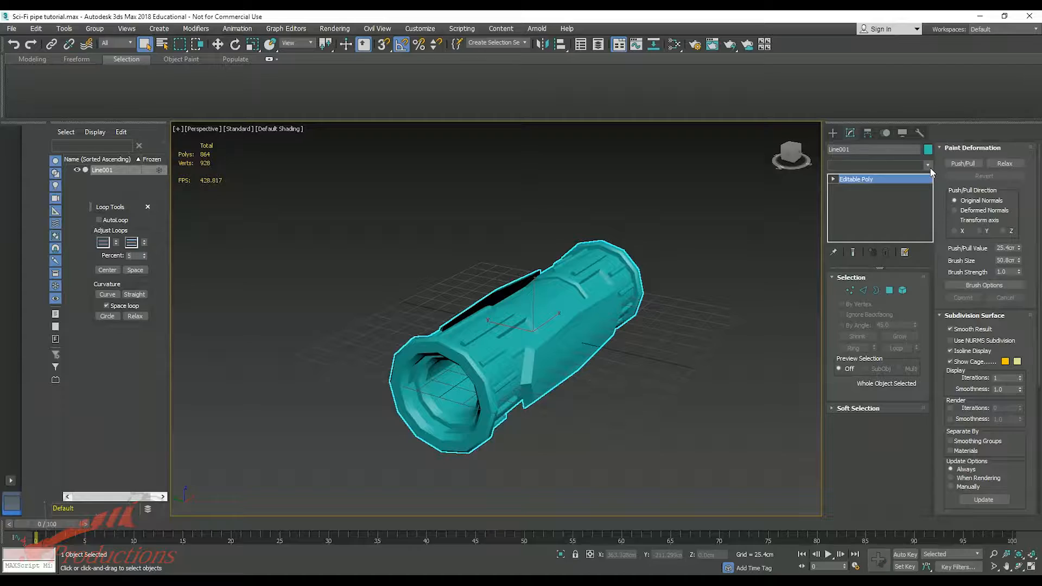
- Add an Unwrap UVW modifier to the pipe and open its UV editor
scroll(871, 216, "down", 10)
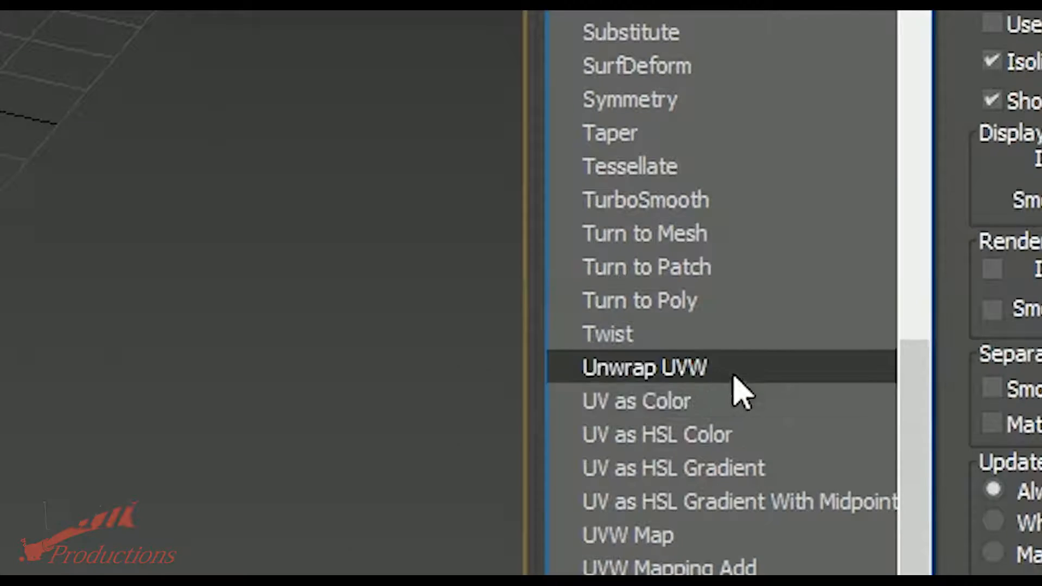
left_click(855, 434)
middle_click_drag(589, 378, 790, 334, "alt")
mouse_move(678, 347)
middle_mouse_down("alt")
mouse_move(735, 356)
mouse_move(711, 344)
middle_mouse_up("alt")
middle_click_drag(609, 316, 576, 358, "alt")
middle_click_drag(535, 404, 597, 398, "alt")
left_click(984, 424)
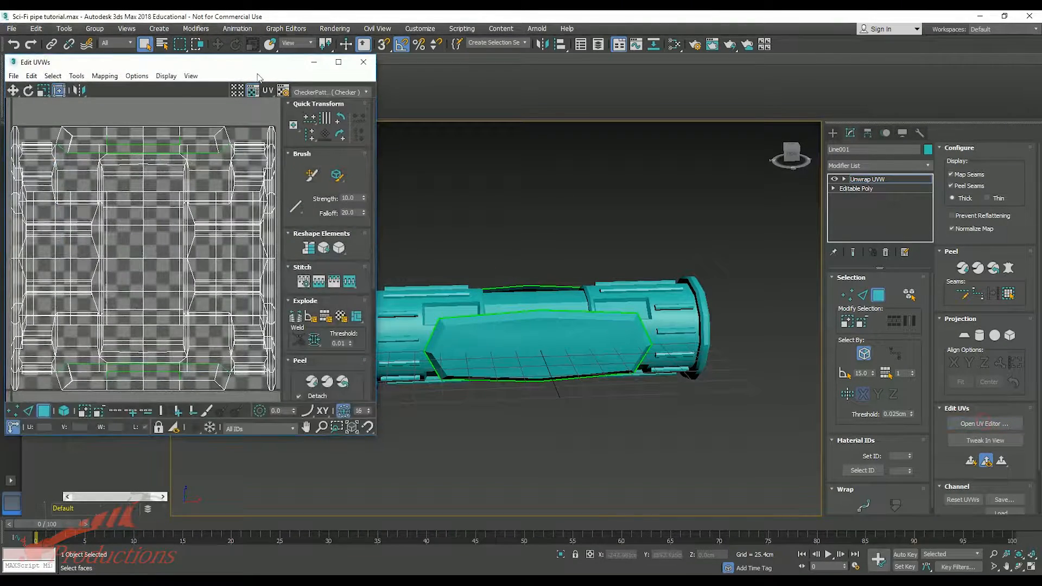
- Select all the UVs and move them off the checker tile into the empty space beside it
left_click_drag(247, 67, 351, 60)
scroll(268, 213, "down", 5)
scroll(248, 231, "up", 3)
key("alt+x")
scroll(225, 188, "down", 1)
key("ctrl+a")
left_click_drag(283, 204, 233, 209)
scroll(212, 244, "down", 2)
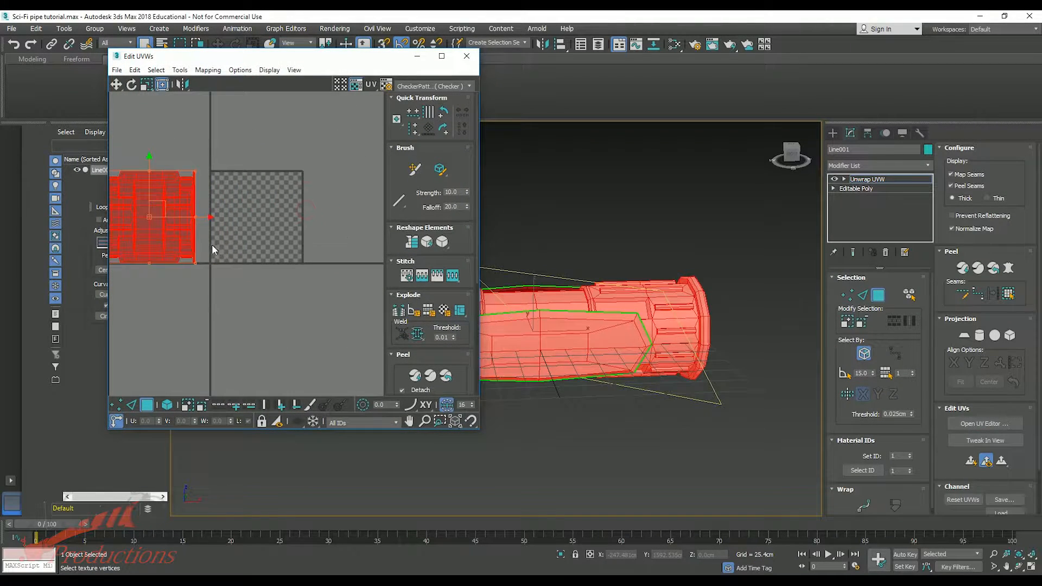
left_click(291, 252)
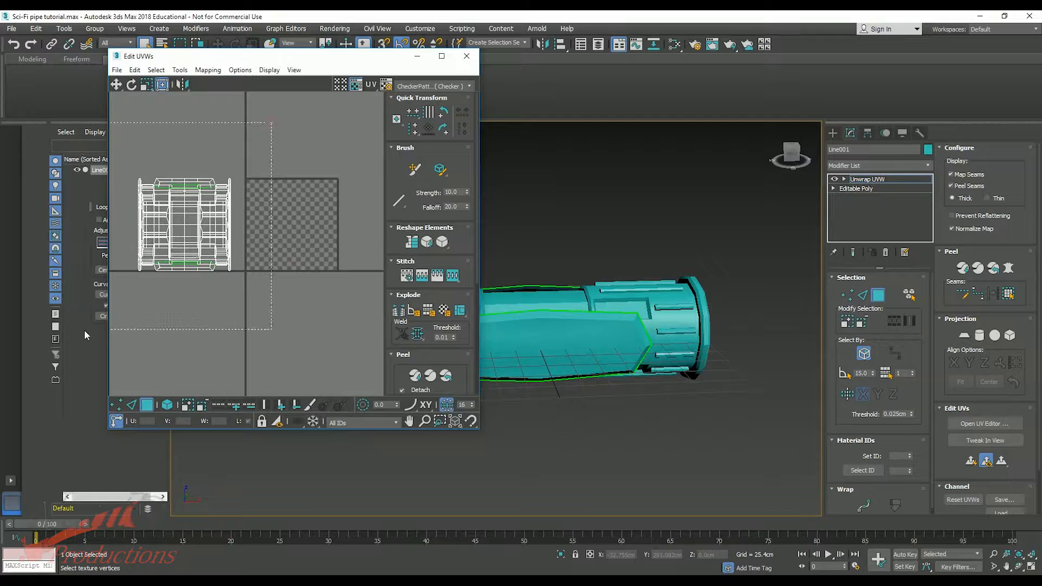
- Apply a cylindrical projection to all of the pipe's faces, fitted and aligned to the X axis
key("ctrl+a")
left_click(980, 334)
left_click(960, 383)
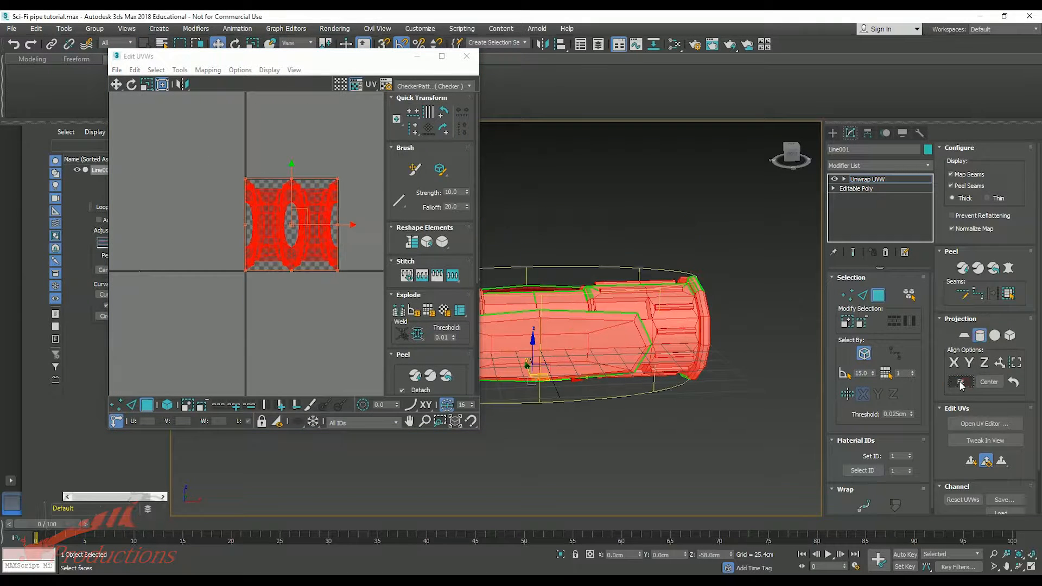
left_click(954, 363)
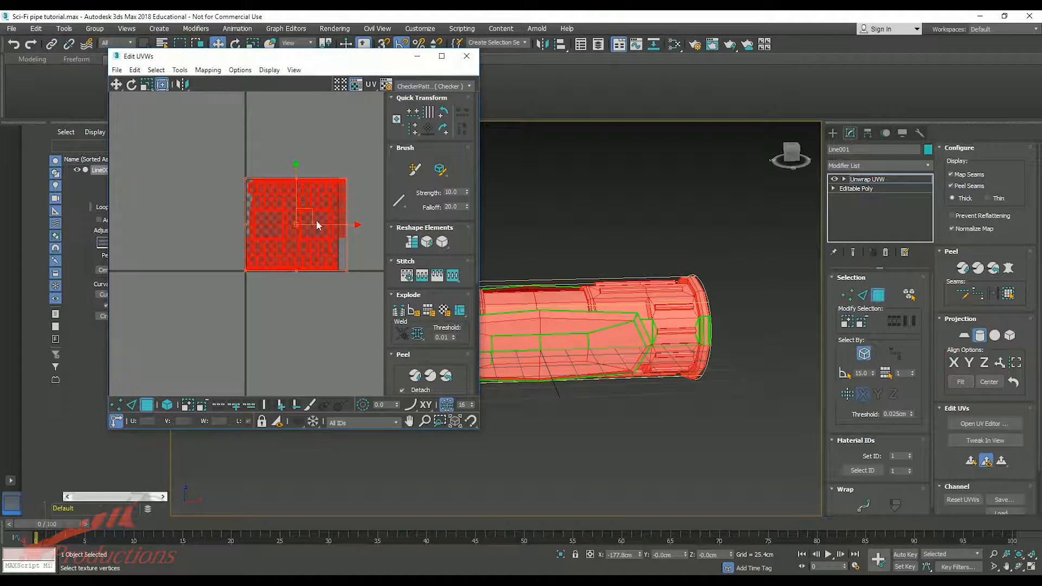
- Move the complete cylindrical UV layout off the checker tile to its left and deselect it
left_click(147, 407)
left_click(148, 406)
left_click_drag(341, 223, 229, 220)
left_click(287, 248)
middle_click_drag(287, 249, 262, 282)
- Try the UV_Checker.png texture on the pipe and switch its display to the CheckerPattern
middle_click_drag(617, 328, 632, 329)
left_click(442, 87)
left_click(450, 86)
left_click(449, 88)
left_click(448, 97)
left_click(447, 87)
left_click(445, 98)
left_click(445, 88)
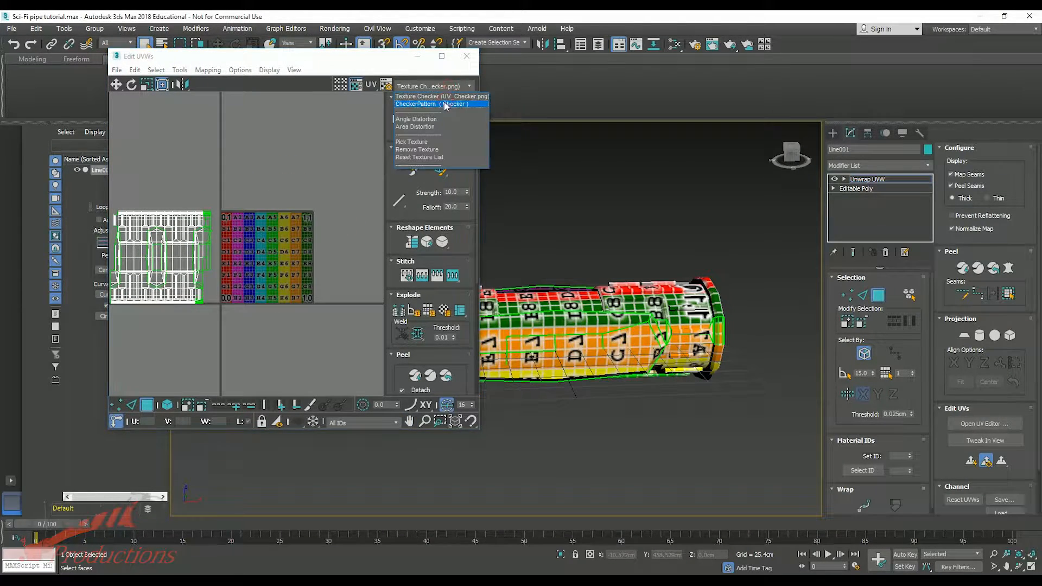
left_click(444, 103)
- Select all faces of the raised side panel by growing from its centre faces, and apply Quick Planar Map
middle_click_drag(632, 349, 648, 414, "alt")
left_click(647, 351)
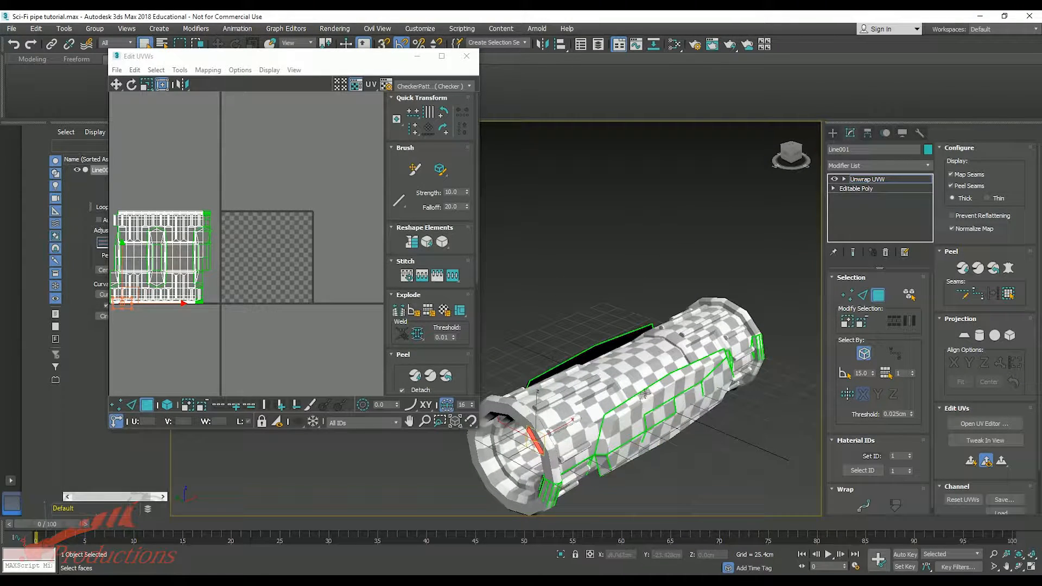
middle_click_drag(605, 337, 624, 349, "alt")
middle_click_drag(727, 442, 671, 412, "alt")
left_click(734, 467)
middle_click_drag(735, 467, 607, 387)
left_click(606, 388, "ctrl")
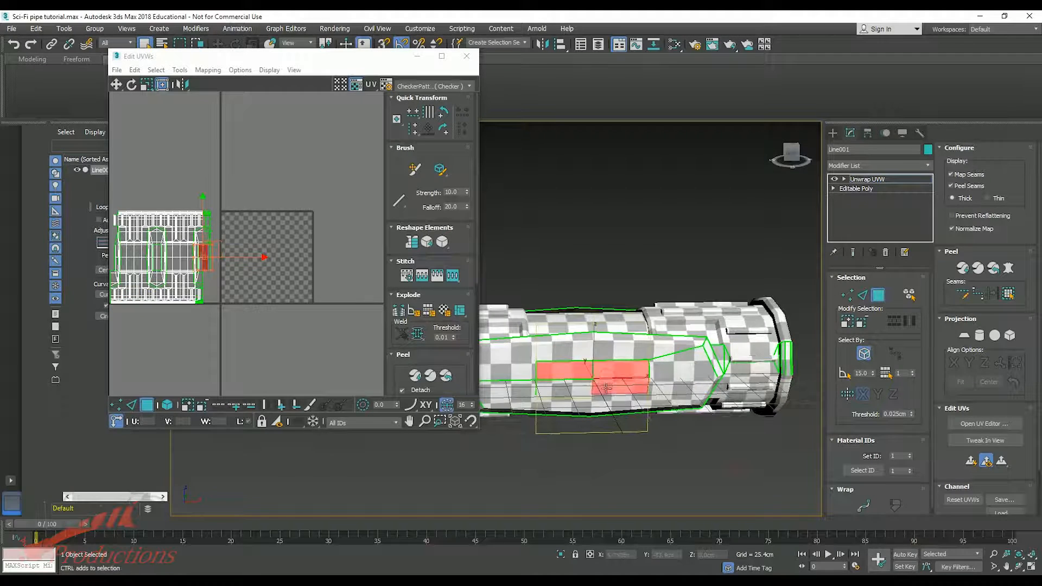
left_click(847, 321)
left_click(847, 321)
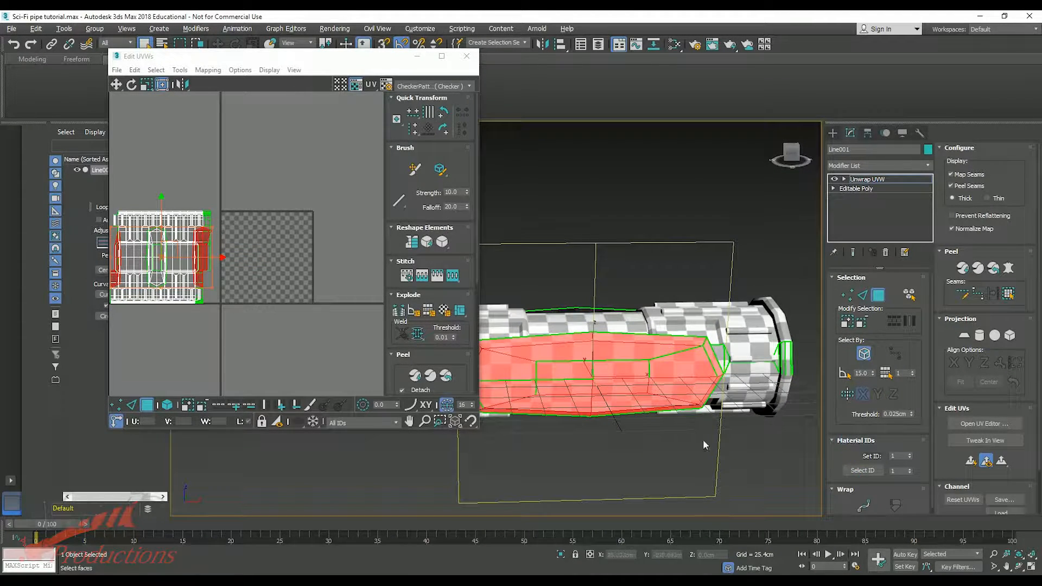
middle_click_drag(703, 441, 695, 443, "alt")
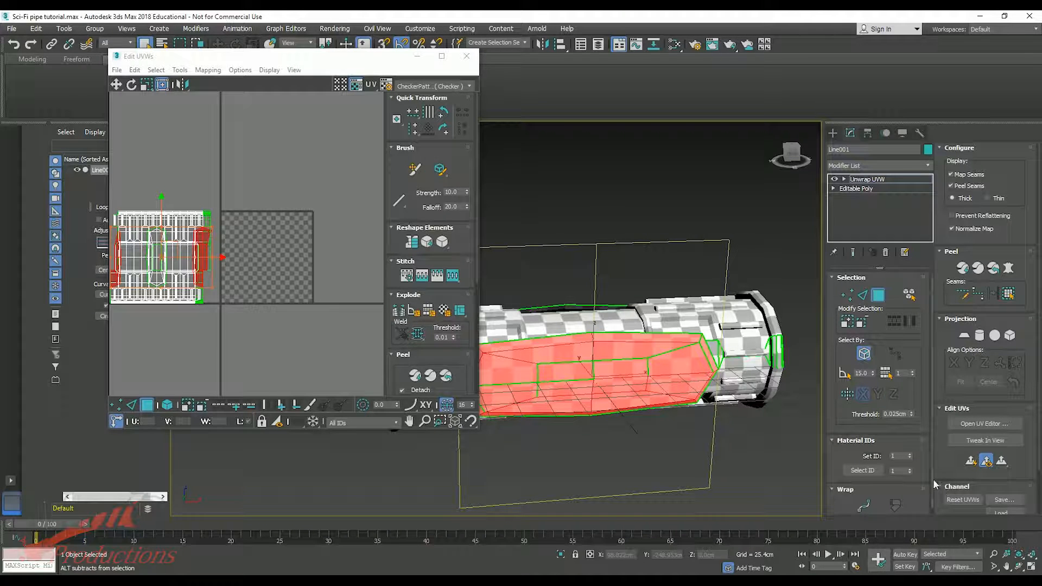
scroll(945, 440, "down", 1)
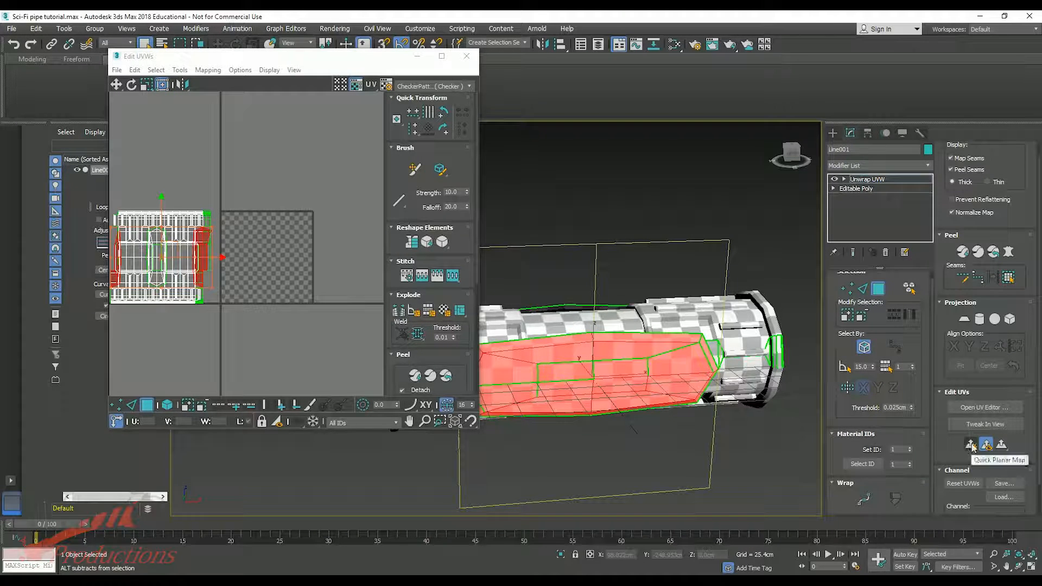
left_click(971, 444)
- Relax the side panel's UV shell and move it above the checker tile
right_click(260, 247)
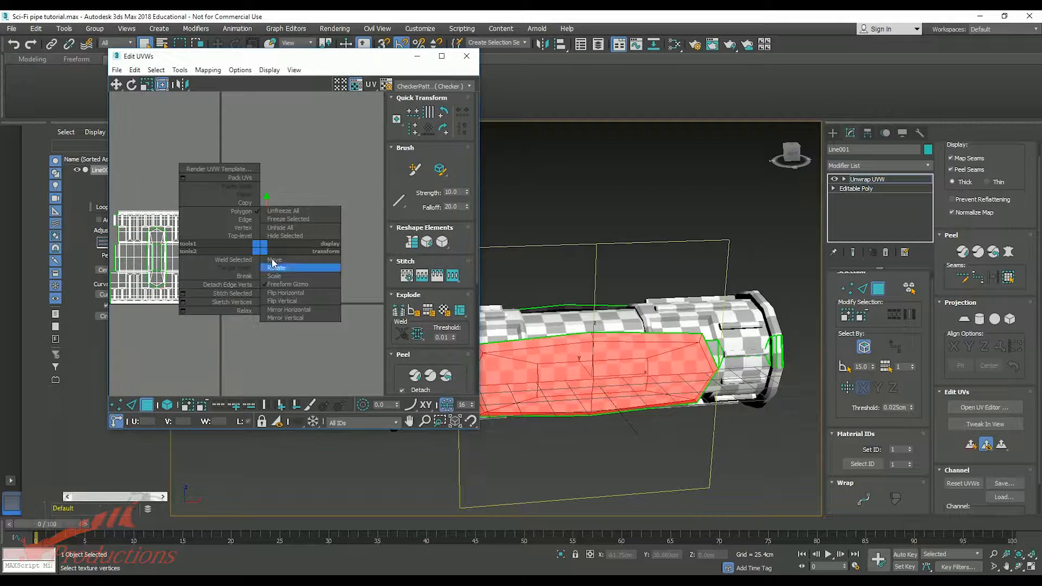
left_click(237, 312)
left_click_drag(265, 231, 273, 127)
- Select all faces of the opposite side panel from its four centre faces and planar-map them
middle_click_drag(564, 304, 722, 317, "alt")
left_click(616, 385)
left_click(565, 385, "ctrl")
left_click(567, 405, "ctrl")
left_click(618, 402, "ctrl")
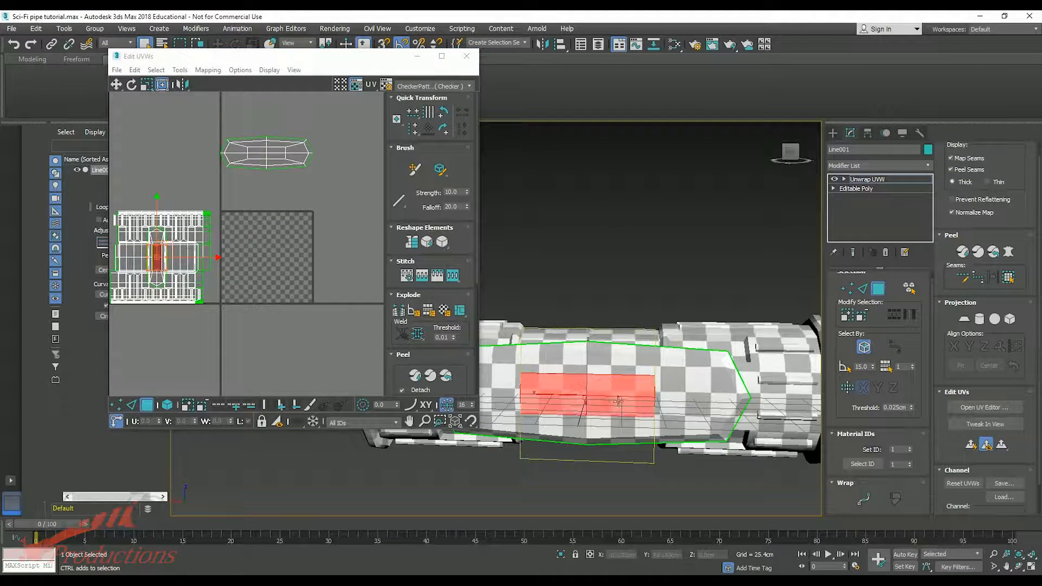
left_click(847, 315)
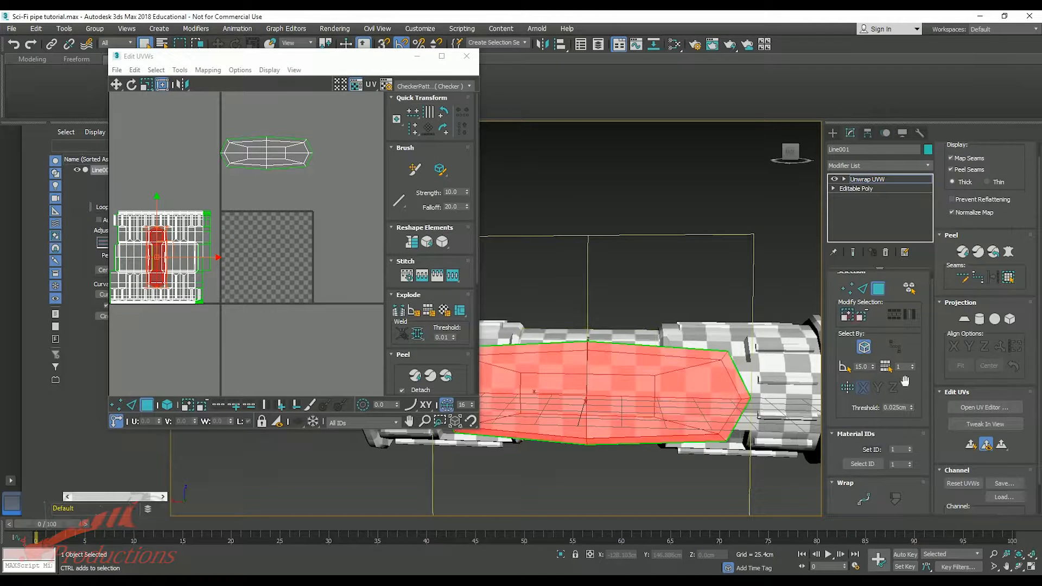
left_click(986, 444)
- Relax the second panel's UV shell and place it between the first panel's shell and the checker tile
right_click(295, 260)
left_click(238, 310)
left_click(263, 217)
key("ctrl+z")
left_click_drag(272, 220, 271, 153)
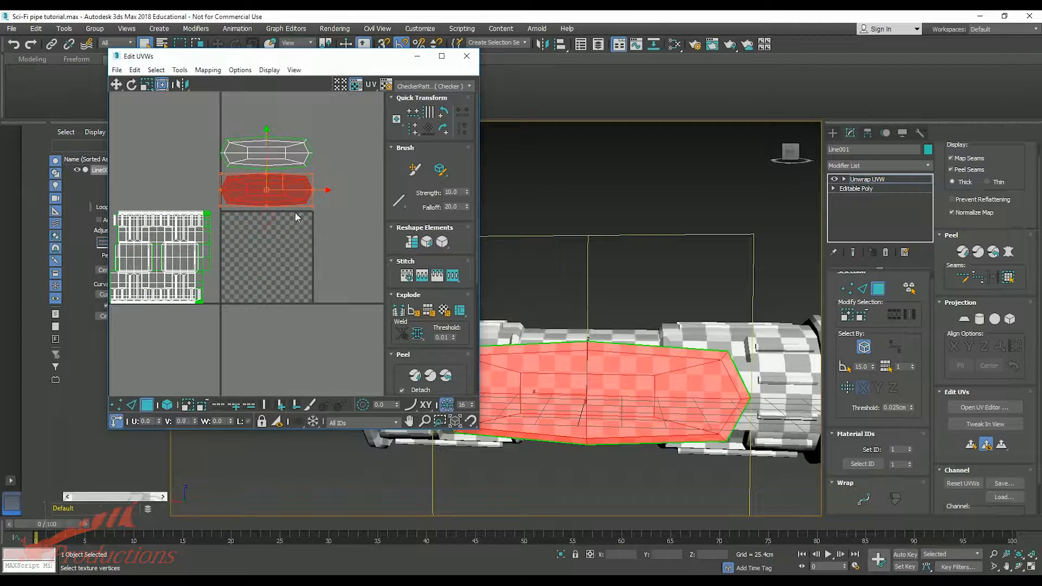
left_click(284, 263)
- Select the flat faces surrounding the two raised ribs on top of the pipe's near end
middle_click_drag(624, 400, 562, 437, "alt")
left_click(588, 470)
left_click(562, 438, "ctrl")
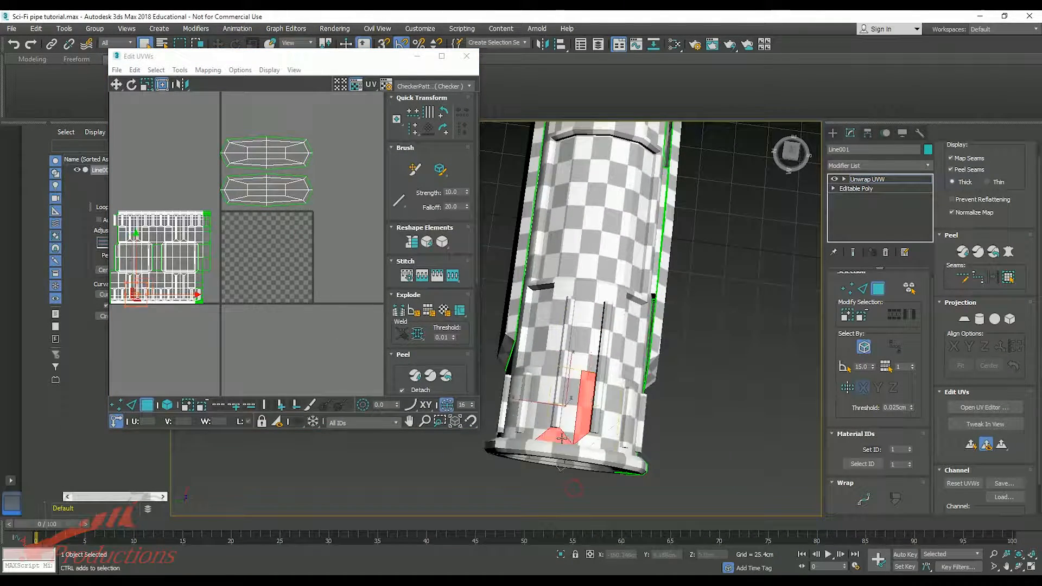
left_click(555, 367, "ctrl")
left_click(587, 332, "ctrl")
middle_click_drag(584, 279, 578, 404, "alt")
left_click(614, 390, "ctrl")
key("ctrl+z")
scroll(585, 396, "down", 5)
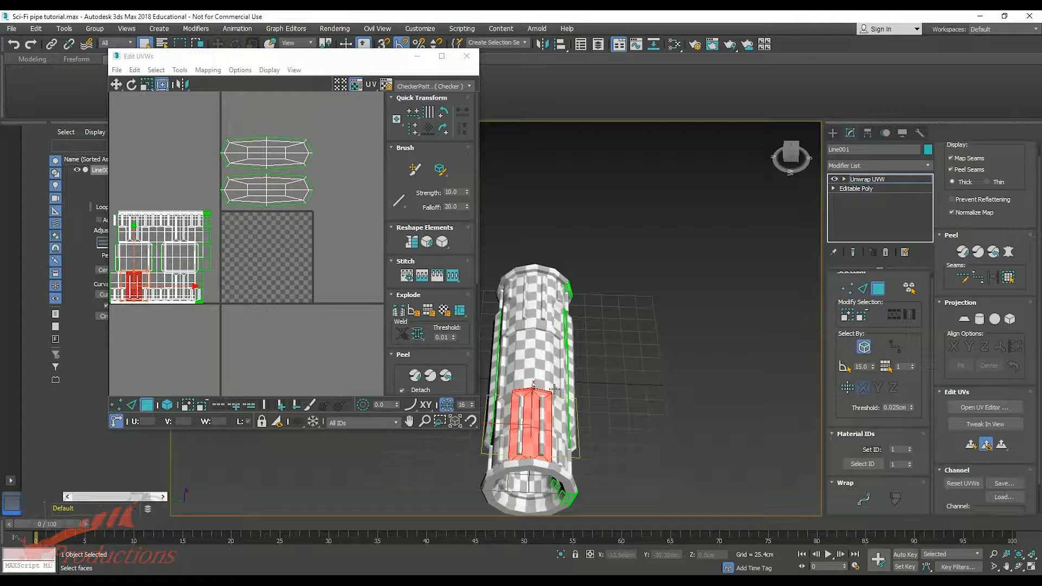
- Add the matching faces and bevels around the ribs at the far end, and apply Quick Planar Map to the selection
scroll(541, 399, "up", 10)
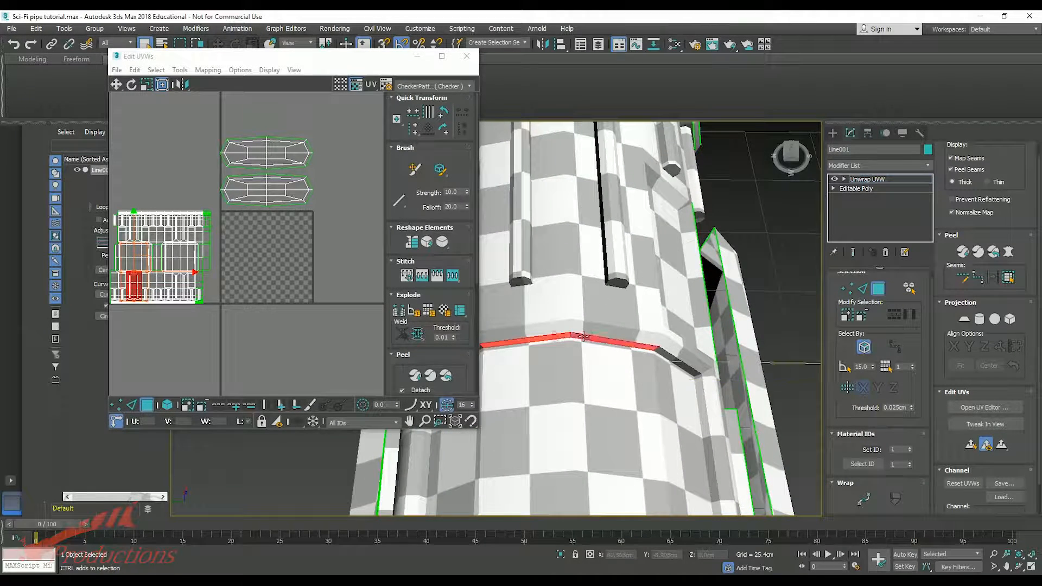
left_click(586, 317, "ctrl")
left_click(586, 290, "ctrl")
left_click(598, 303, "ctrl")
left_click(545, 303, "ctrl")
left_click(549, 277, "ctrl")
middle_click_drag(545, 269, 577, 342)
left_click(528, 228, "ctrl")
left_click(530, 214, "ctrl")
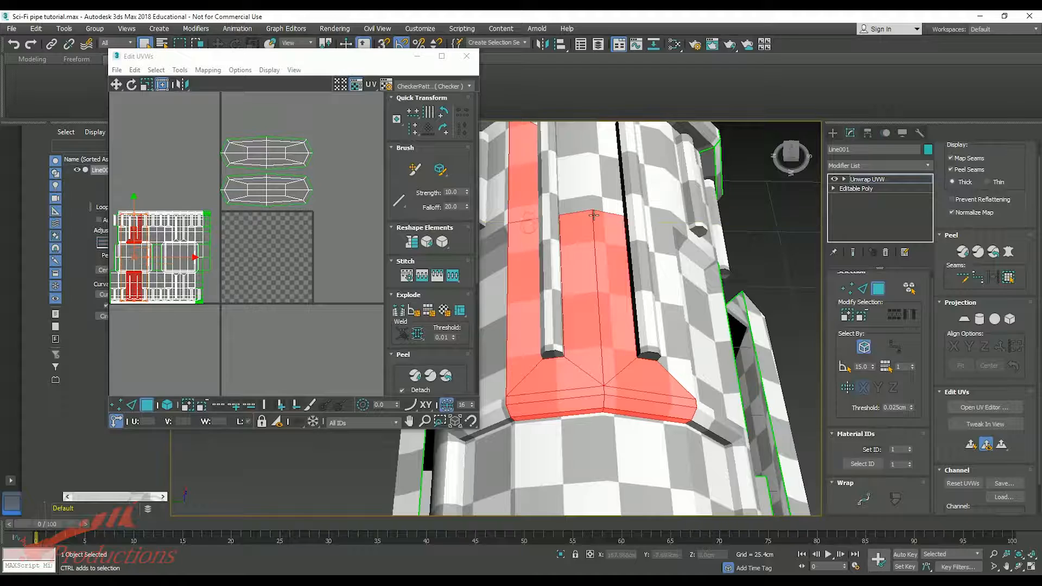
left_click(659, 299, "ctrl")
left_click(657, 204, "ctrl")
middle_click_drag(657, 203, 683, 228)
left_click(691, 160, "ctrl")
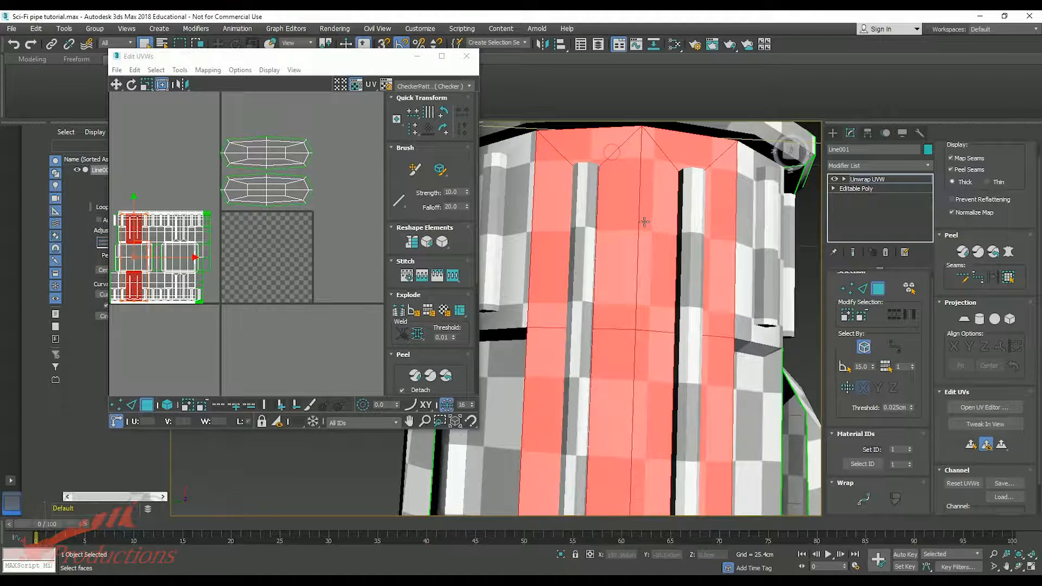
scroll(644, 213, "down", 10)
left_click(970, 445)
- Relax the two top rib-surround shells and move them to the right of the checker tile
right_click(263, 275)
left_click(246, 339)
middle_click_drag(294, 264, 293, 275)
left_click_drag(293, 276, 359, 272)
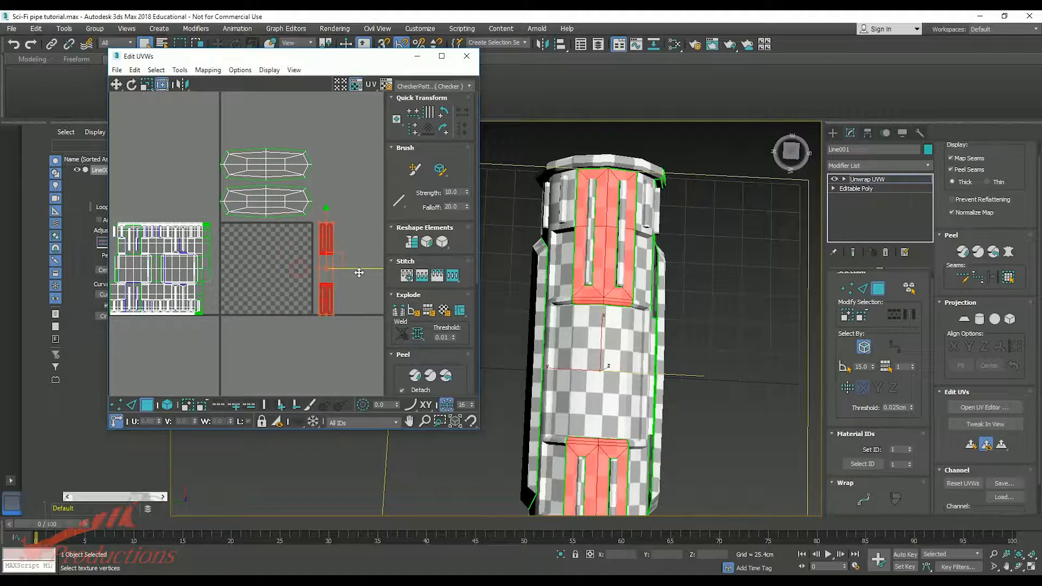
- Select the narrow wall faces bordering the rectangular recess beside the side panel, leaving out the recess floor
left_click(679, 325)
middle_click_drag(636, 286, 660, 309, "alt")
scroll(659, 309, "up", 8)
left_click(555, 305, "ctrl")
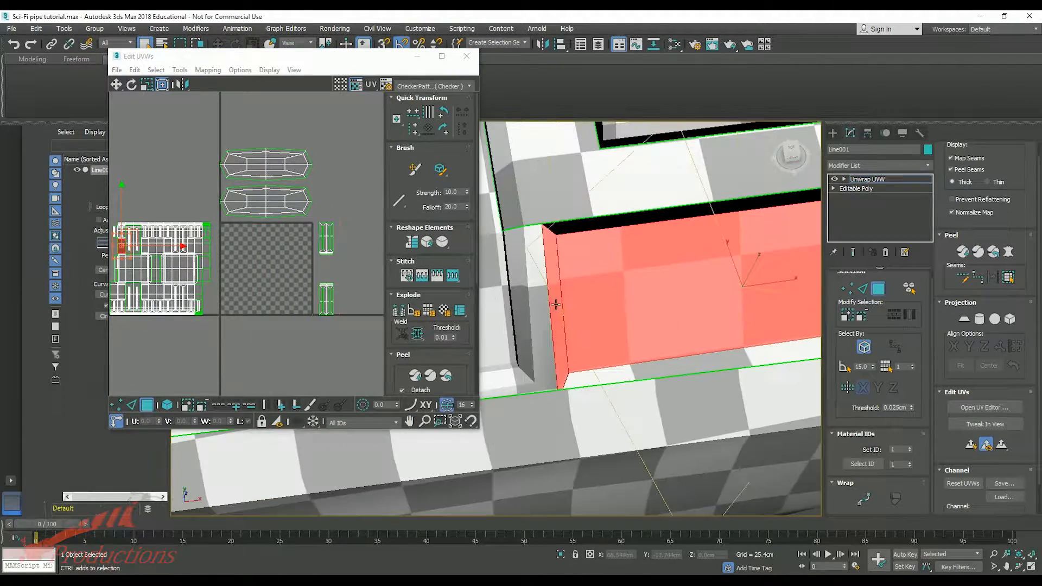
left_click(556, 314)
left_click(537, 327, "ctrl")
middle_click_drag(537, 327, 735, 272, "alt")
left_click(623, 266, "ctrl")
left_click(740, 272, "ctrl")
left_click(759, 315, "ctrl")
middle_click_drag(760, 315, 700, 347, "alt")
left_click(688, 421, "ctrl")
- Add the faces surrounding the ribs next to the recess at one end of the pipe
middle_click_drag(688, 421, 453, 279, "alt")
scroll(624, 360, "down", 4)
left_click(698, 334, "ctrl")
left_click(695, 286, "ctrl")
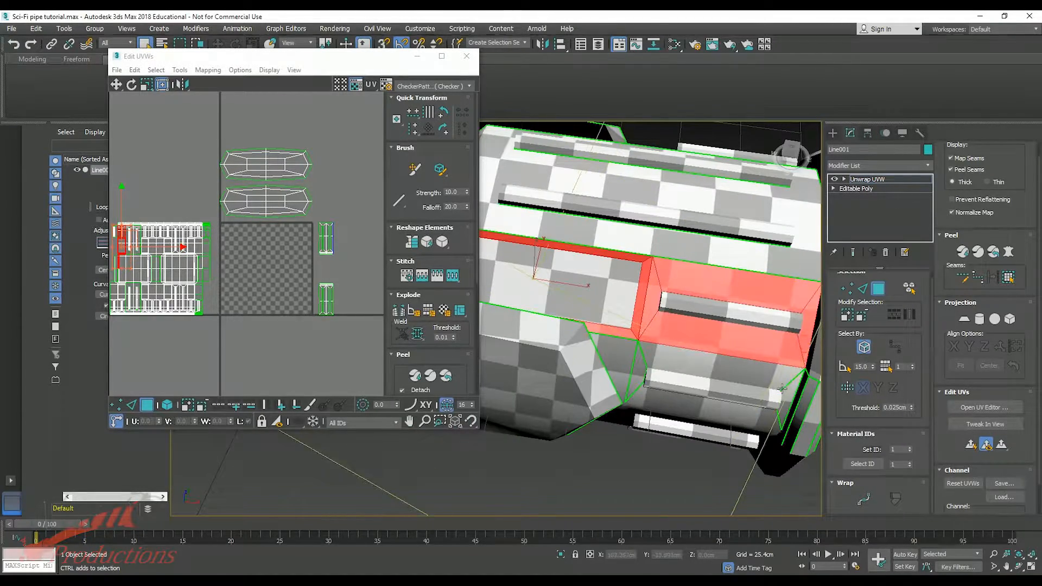
left_click(721, 382, "ctrl")
- Extend the selection along the narrow bevel strip and over the rib-surrounding faces at the other end
mouse_move(629, 376)
middle_mouse_down("alt")
mouse_move(600, 295)
mouse_move(612, 381)
middle_mouse_up("alt")
scroll(600, 295, "up", 3)
middle_click_drag(628, 249, 564, 337, "alt")
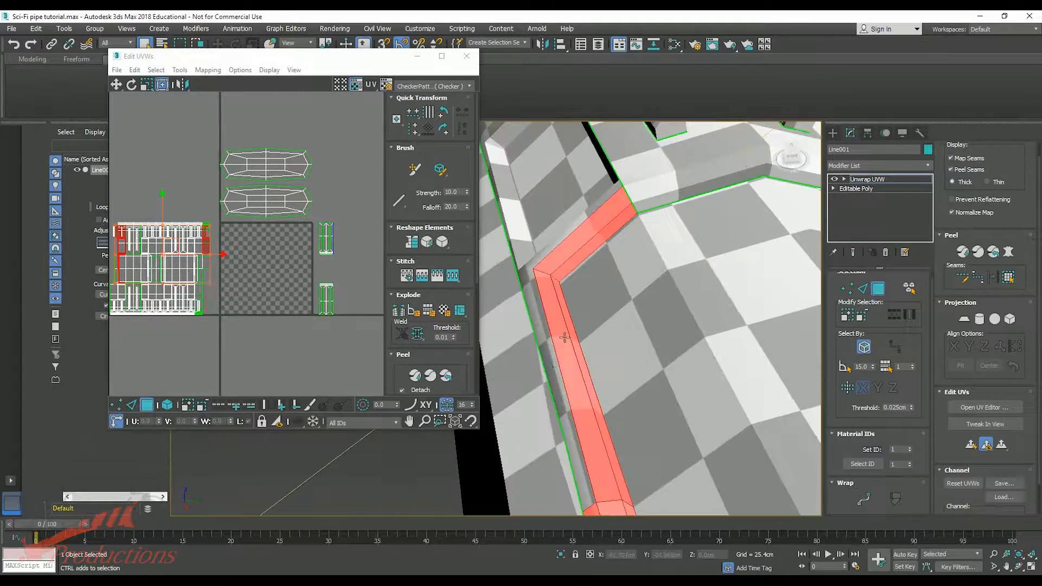
middle_click_drag(514, 153, 693, 324, "alt")
scroll(592, 217, "down", 3)
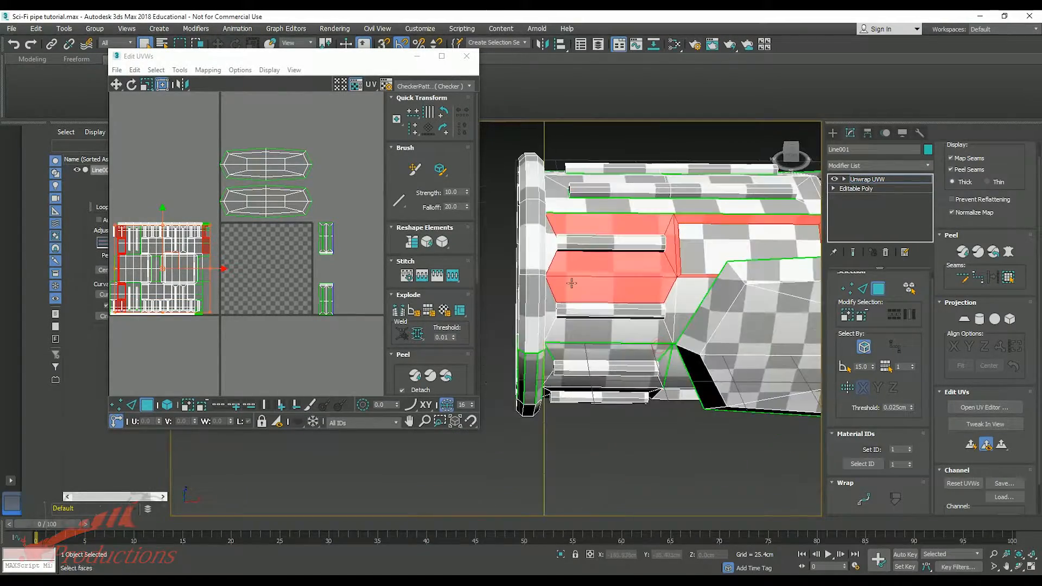
- Add the narrow strip faces hidden behind the raised side panel to the selection
middle_click_drag(707, 360, 751, 380, "alt")
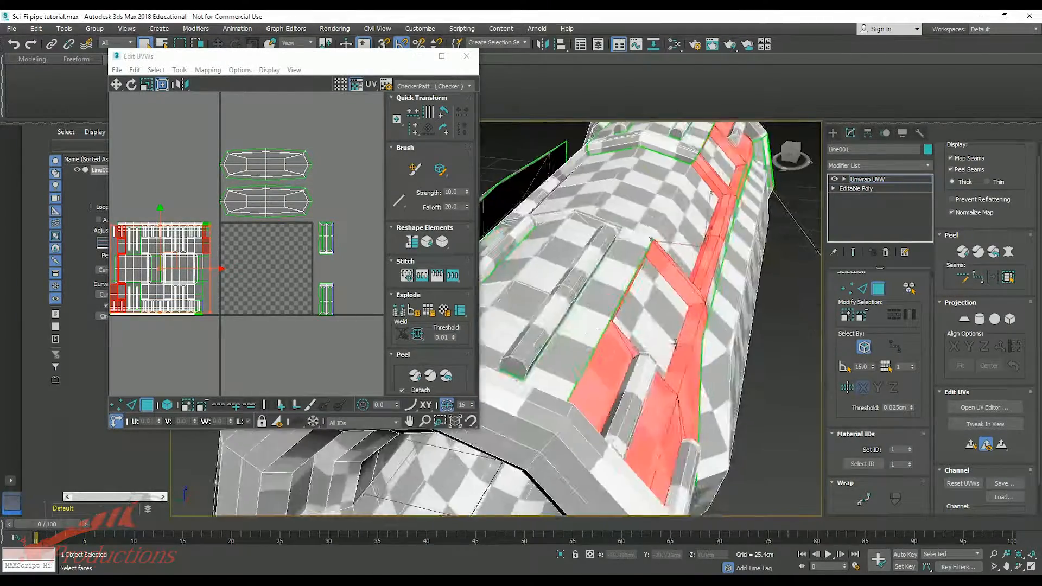
scroll(707, 300, "up", 5)
middle_click_drag(707, 300, 672, 174, "alt")
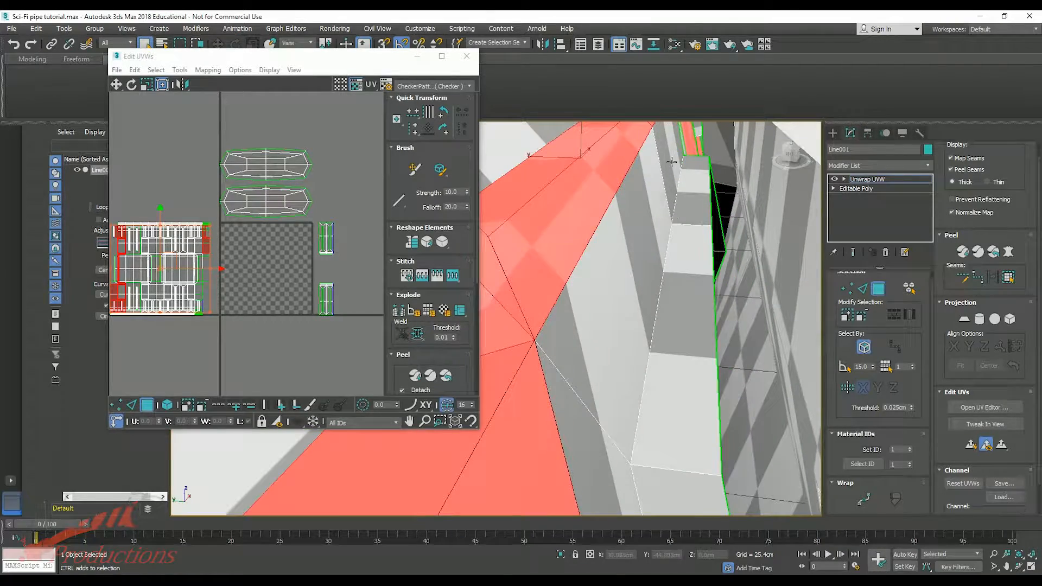
middle_click_drag(669, 479, 536, 312, "alt")
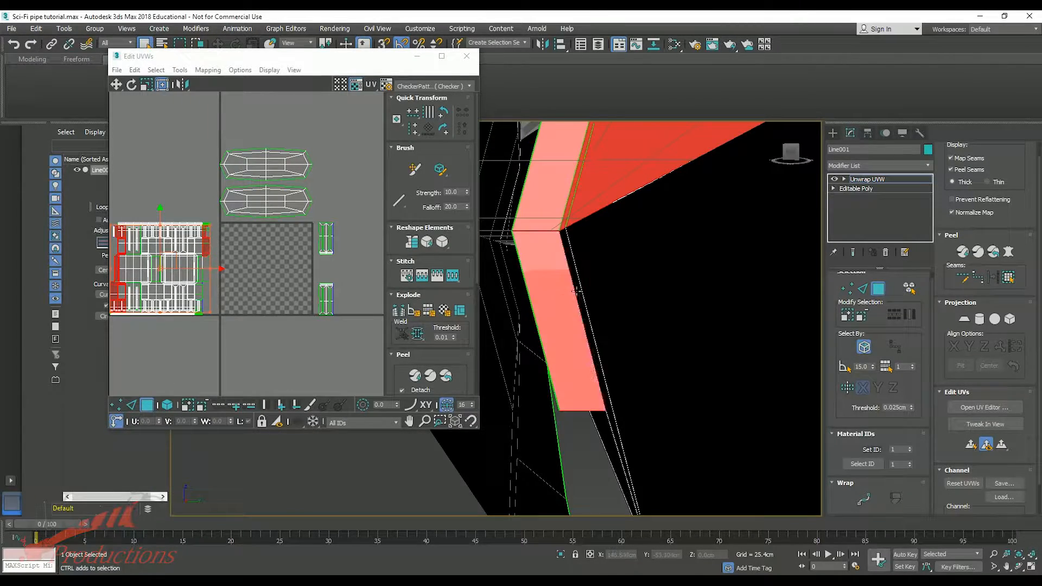
middle_click_drag(570, 363, 593, 333)
middle_click_drag(679, 378, 691, 364, "alt")
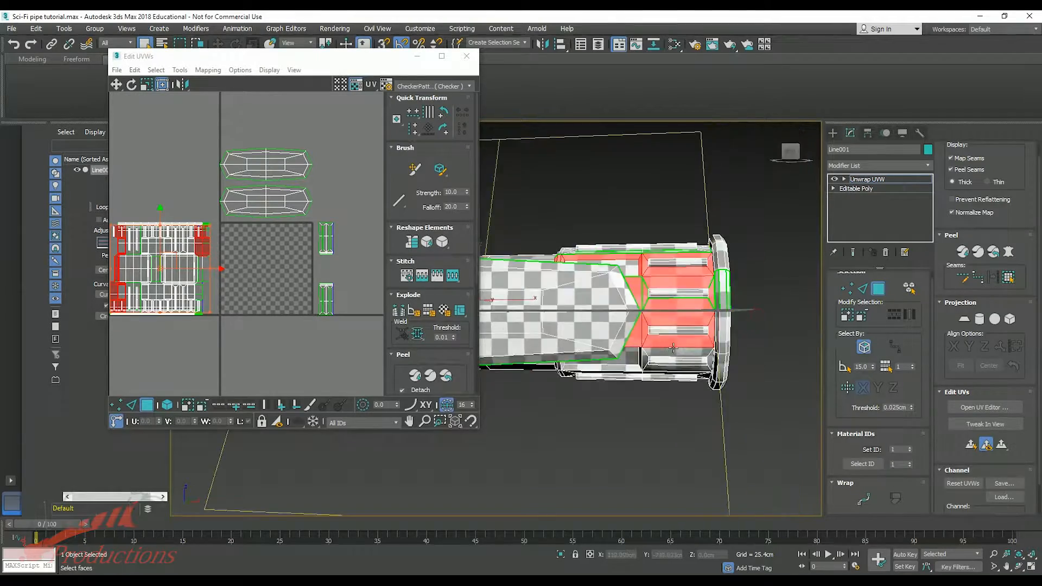
- Add the rib-surrounding faces beyond the panel's tip and the adjoining recess edge faces to the selection
scroll(668, 333, "up", 5)
middle_click_drag(629, 362, 783, 349, "alt")
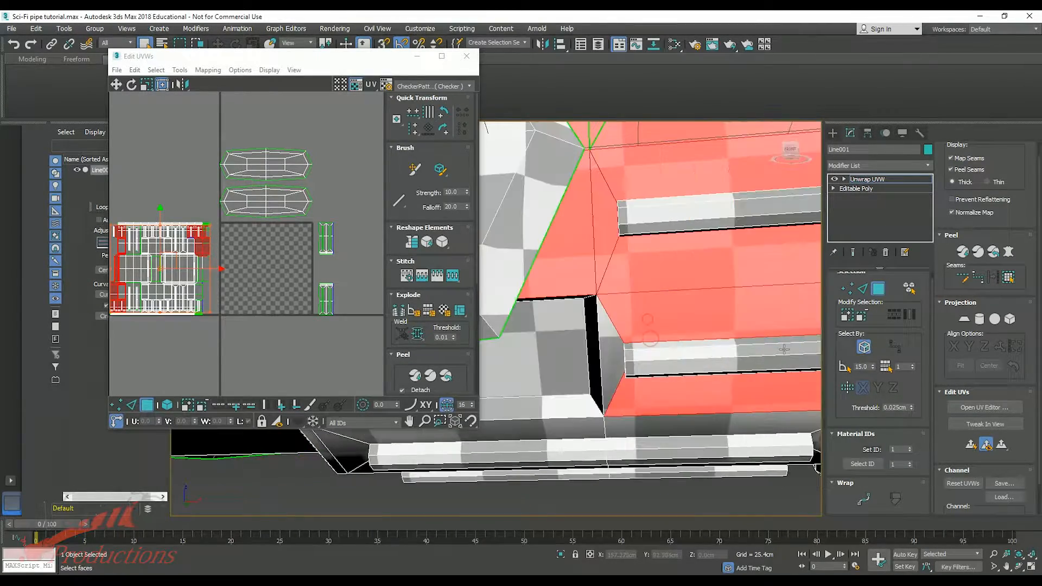
middle_click_drag(594, 361, 638, 428, "alt")
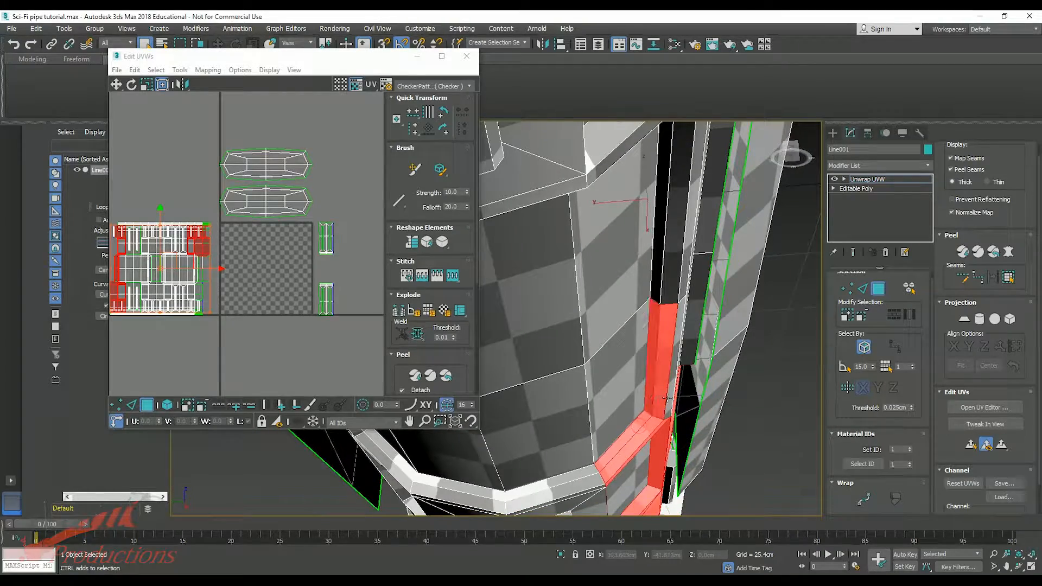
middle_click_drag(659, 295, 689, 316, "alt")
middle_click_drag(695, 238, 650, 293, "alt")
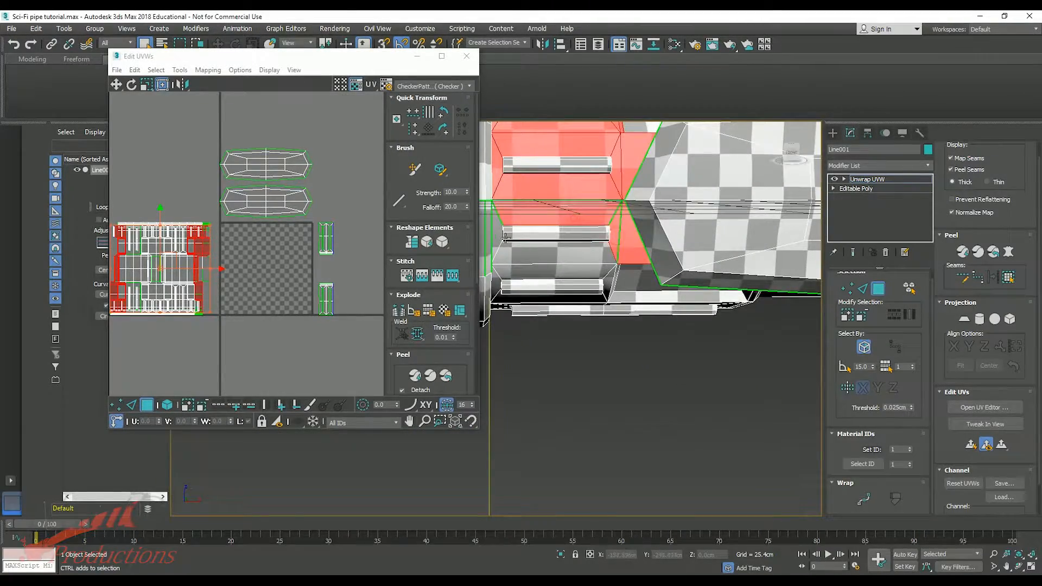
- Complete the selection with the remaining rib-surrounding faces and the lower recess's border at the opposite end
middle_click_drag(566, 357, 727, 342, "alt")
left_click(581, 356, "ctrl")
key("ctrl+z")
key("F3")
key("F3")
scroll(586, 355, "up", 3)
middle_click_drag(586, 355, 618, 354, "alt")
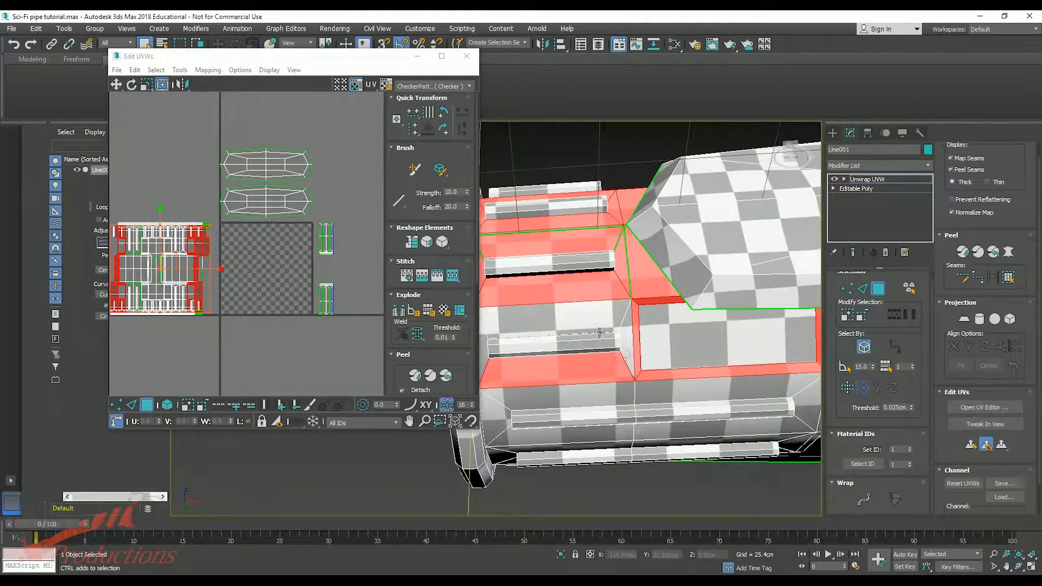
- Map the selected rib-surrounding faces into their own shells and line them up beside the UV tile
scroll(660, 398, "down", 4)
middle_click_drag(661, 398, 921, 475)
right_click(284, 250)
left_click(301, 298)
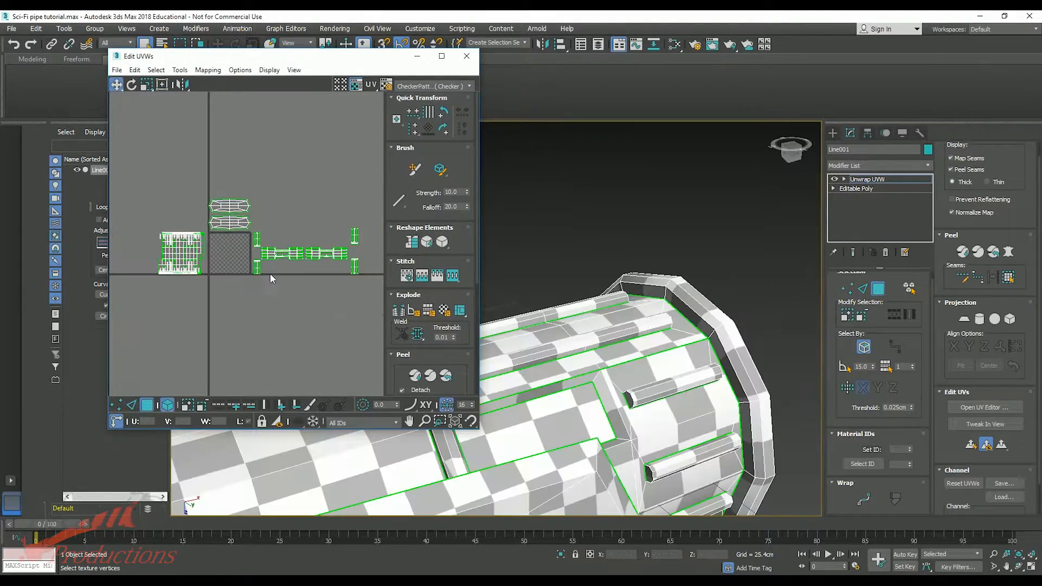
- Select the pipe's end rims and inner bore together and apply a quick planar map to them
scroll(259, 278, "down", 2)
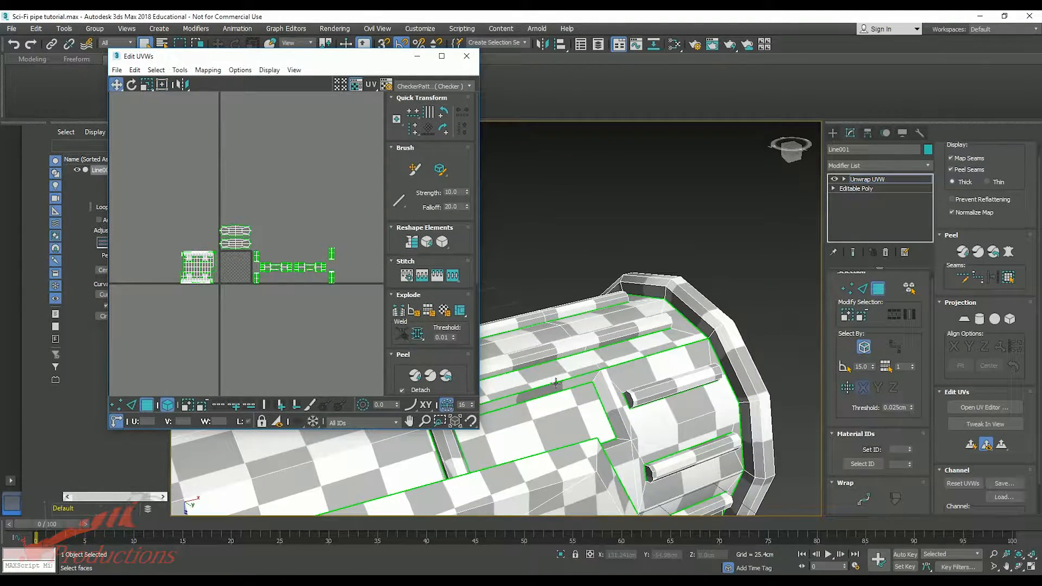
scroll(175, 257, "up", 6)
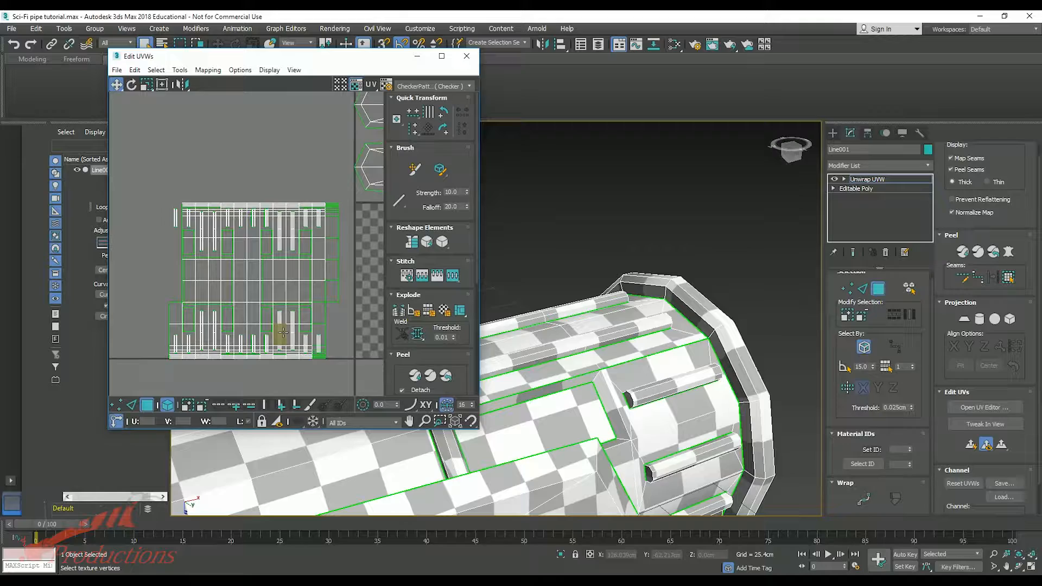
left_click(327, 288)
scroll(499, 396, "down", 5)
middle_click_drag(488, 399, 552, 375, "alt")
scroll(355, 358, "down", 2)
middle_click_drag(354, 358, 241, 334)
left_click(970, 445)
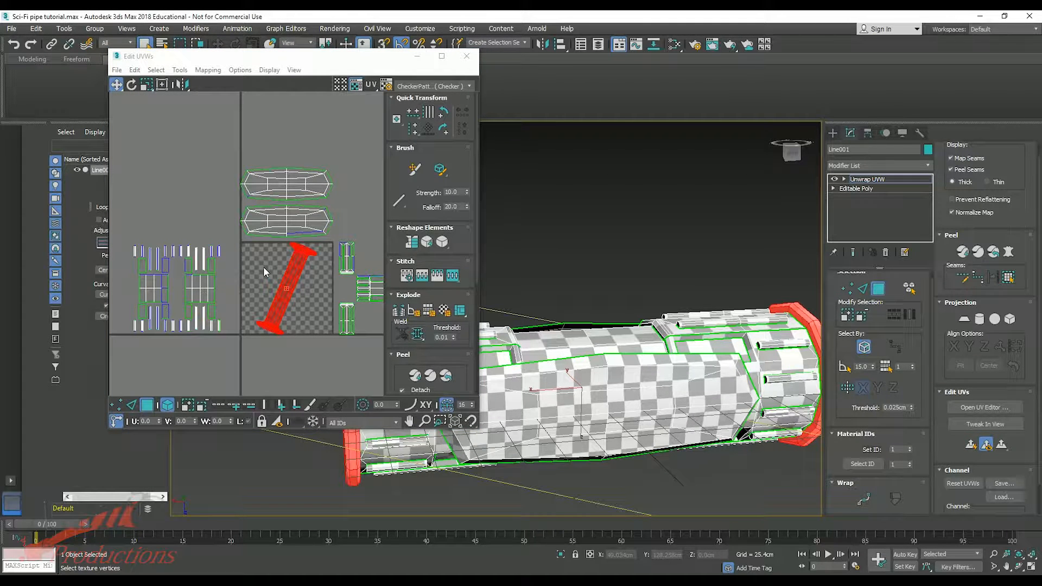
- Move the rim-and-bore shell below the UV tile and rotate it until it lies roughly horizontal
scroll(262, 268, "up", 2)
middle_click_drag(285, 288, 275, 225)
left_click_drag(274, 225, 271, 339)
left_click(236, 396)
scroll(293, 285, "up", 4)
middle_click_drag(293, 285, 283, 324)
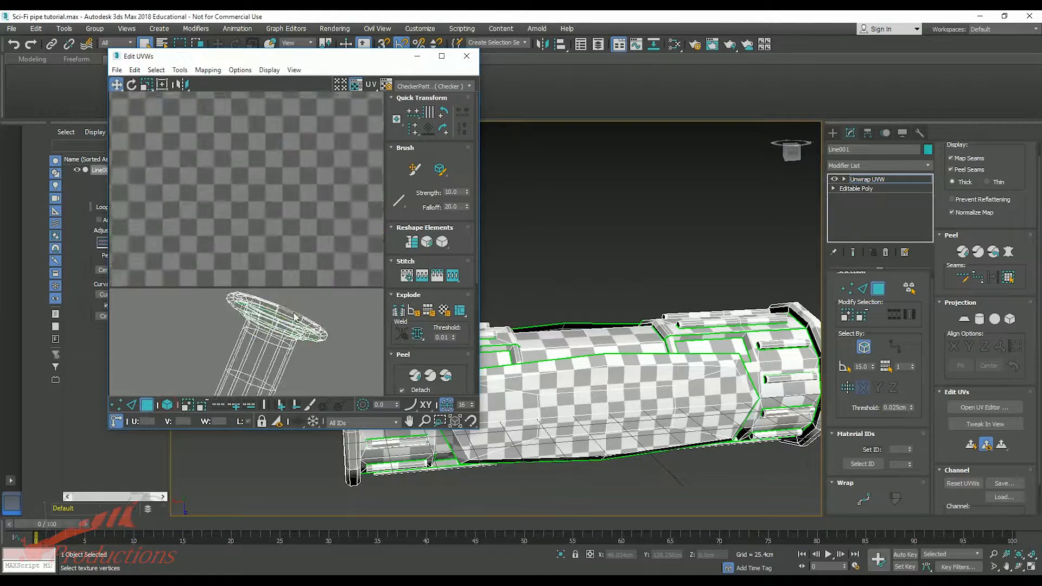
scroll(281, 328, "up", 2)
scroll(282, 332, "down", 7)
middle_click_drag(263, 372, 255, 327)
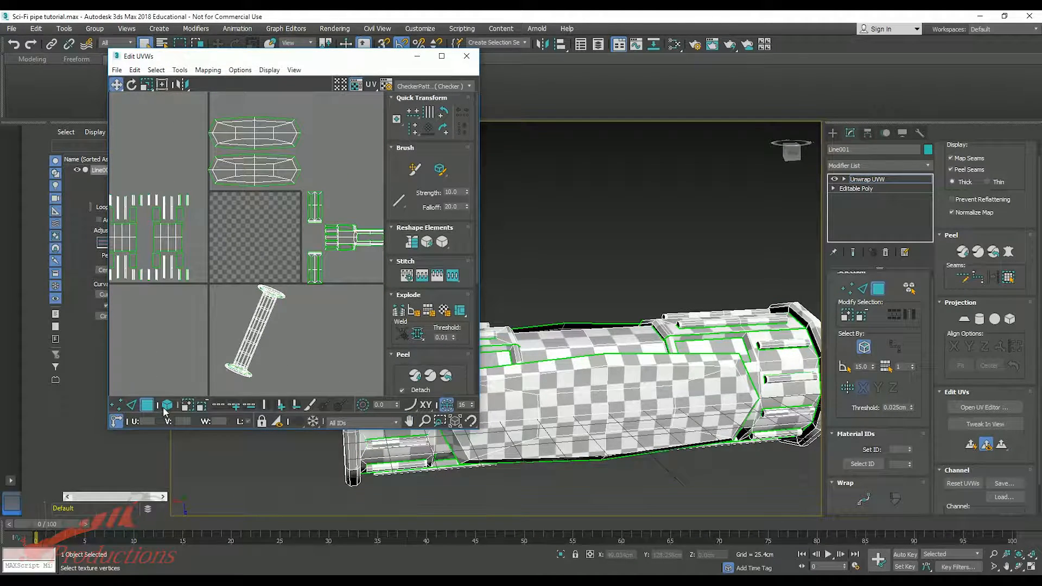
left_click(245, 348)
left_click_drag(266, 292, 305, 311)
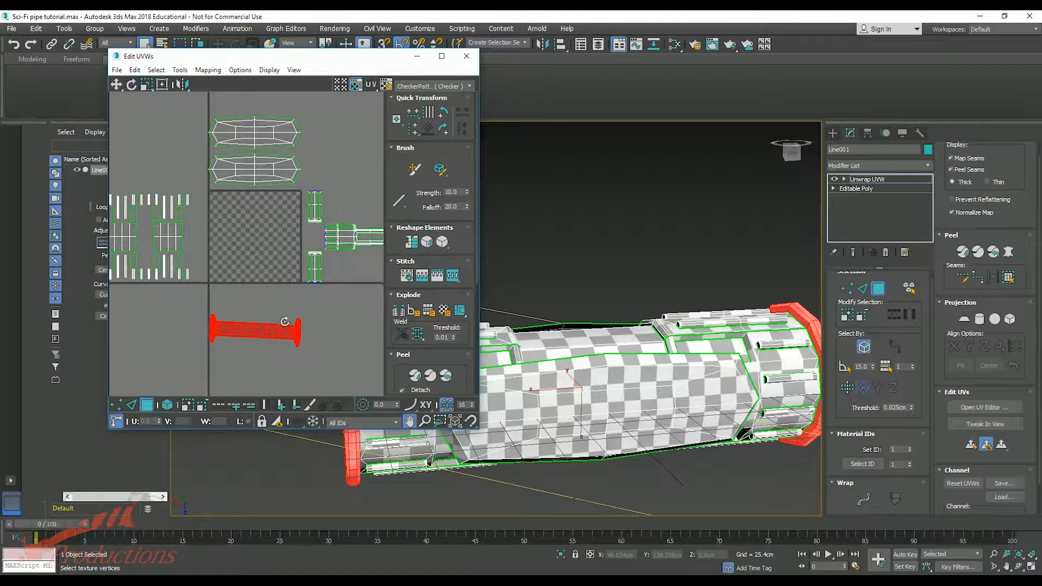
middle_click_drag(285, 321, 250, 278)
- Select the concentric ring faces on one open end of the pipe and apply a quick planar map
left_click(285, 268)
scroll(281, 274, "up", 6)
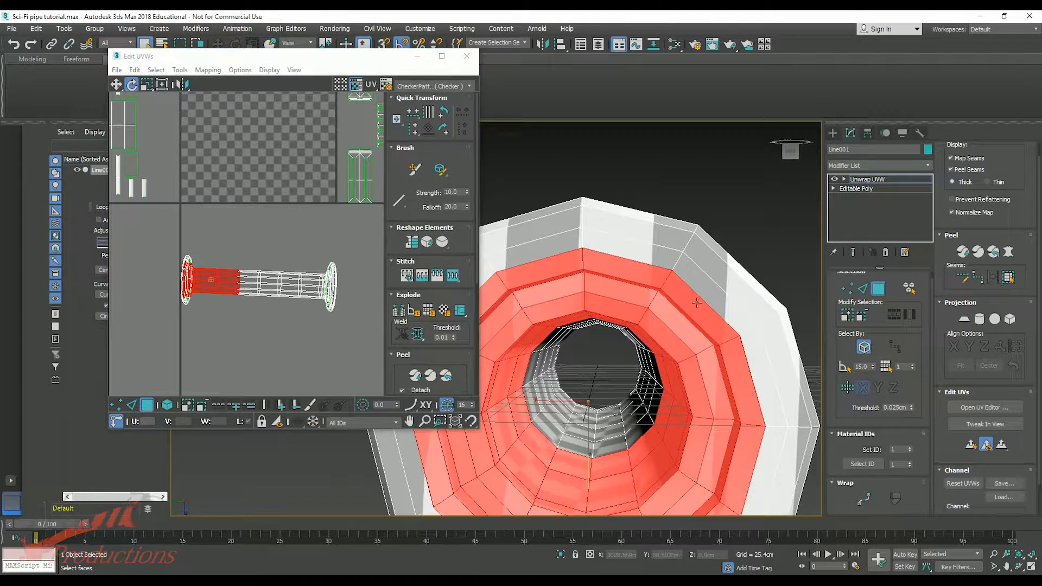
left_click(698, 304)
left_click(739, 366, "shift")
left_click(848, 318)
left_click(848, 318)
middle_click_drag(760, 333, 896, 450, "alt")
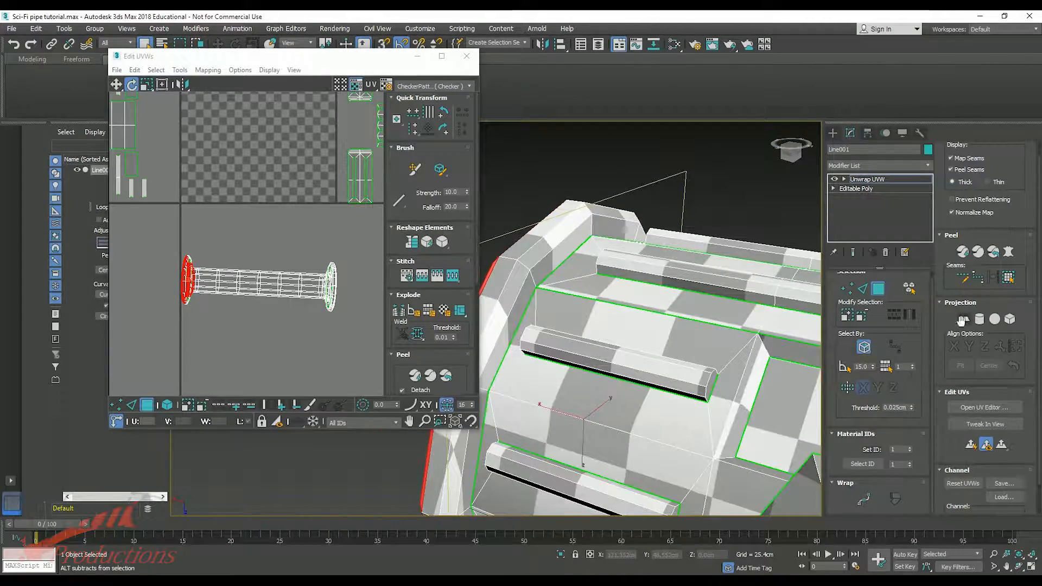
left_click(972, 444)
- Move the circular end-ring shell out of the UV tile to the free space beside the bore shell
scroll(298, 236, "down", 3)
scroll(324, 258, "down", 2)
middle_click_drag(324, 258, 259, 286)
left_click(116, 85)
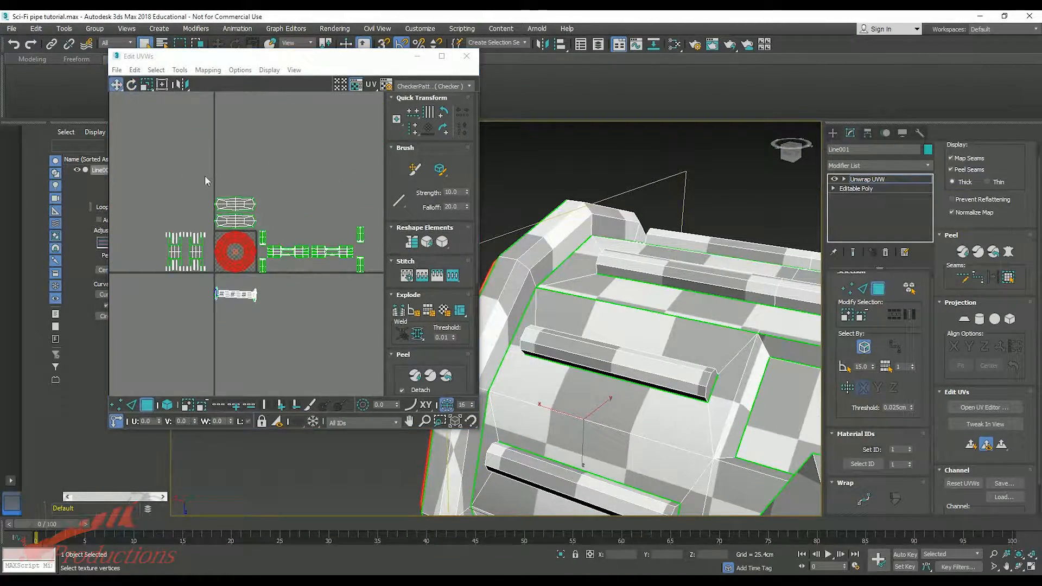
middle_click_drag(204, 175, 183, 185)
scroll(225, 260, "down", 4)
scroll(223, 271, "up", 10)
scroll(222, 276, "down", 4)
left_click_drag(217, 252, 311, 334)
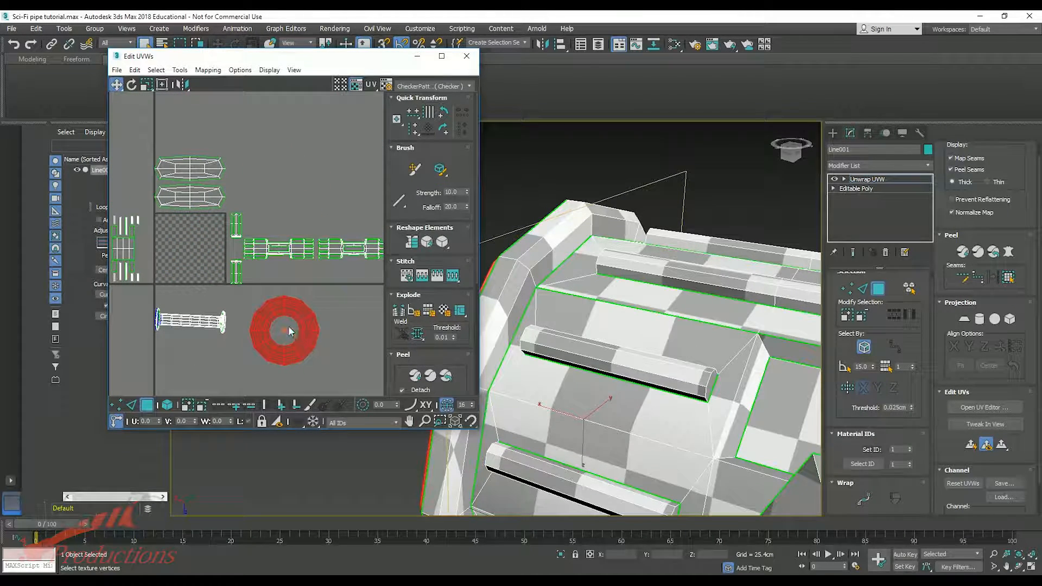
middle_click_drag(185, 330, 203, 317)
- Map and relax the outer rim faces at the same end, and place that shell beside the end-ring shell
left_click(530, 263)
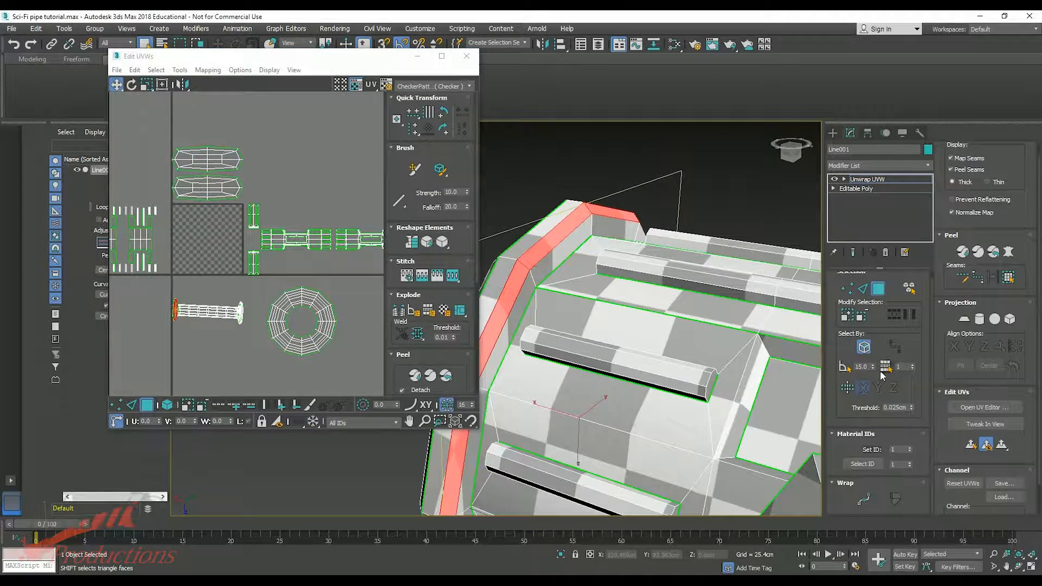
right_click(227, 260)
left_click(210, 320)
left_click_drag(230, 253, 401, 336)
left_click(242, 364)
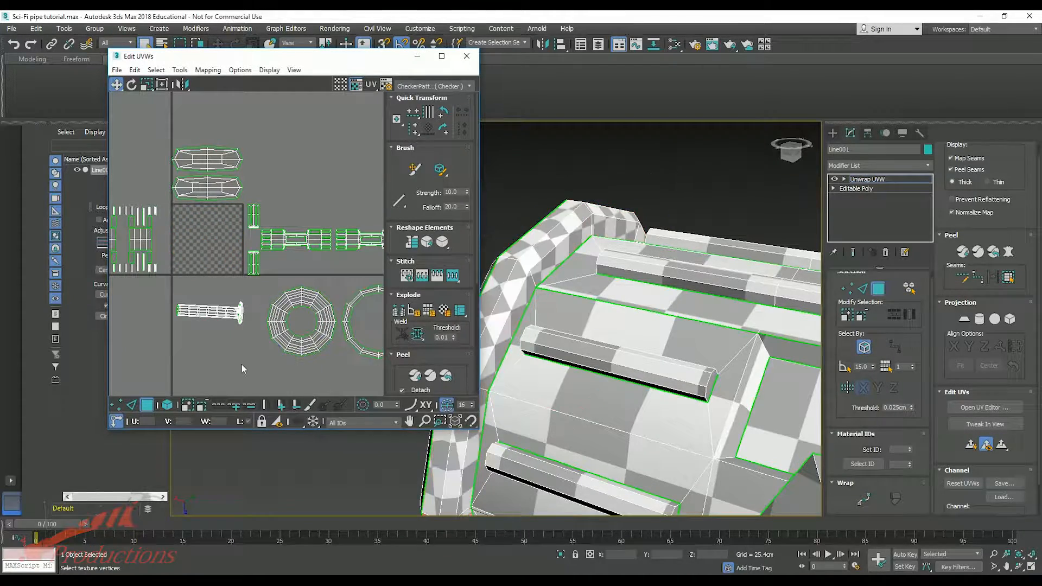
- Select a full loop of front ring faces at the opposite open end of the pipe
left_click(521, 365)
scroll(521, 365, "down", 3)
middle_click_drag(521, 365, 668, 331, "alt")
middle_click_drag(520, 412, 599, 355)
scroll(598, 355, "up", 2)
left_click(577, 296)
scroll(577, 296, "down", 5)
middle_click_drag(577, 297, 709, 272, "alt")
scroll(700, 320, "up", 6)
left_click(730, 342)
left_click(708, 271, "shift")
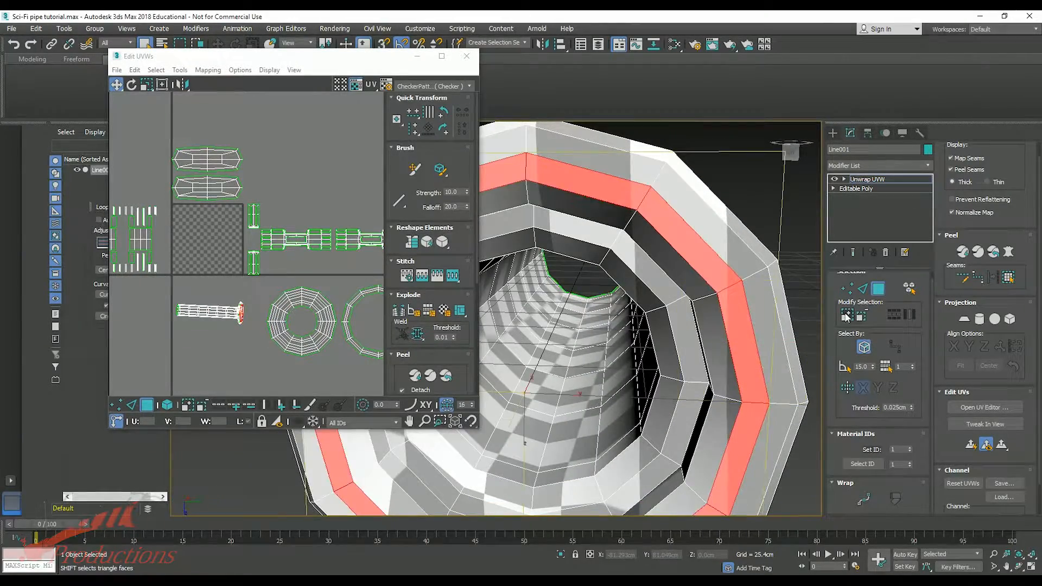
- Grow the loop selection to cover the whole opposite end ring and apply a quick planar map
left_click(847, 316)
left_click(847, 316)
middle_click_drag(751, 320, 673, 260, "alt")
left_click(848, 316)
left_click(848, 316)
left_click(848, 316)
middle_click_drag(613, 348, 744, 352, "alt")
left_click(971, 445)
- Relax the opposite end-ring shell and place it beneath the first end-ring shell
right_click(214, 265)
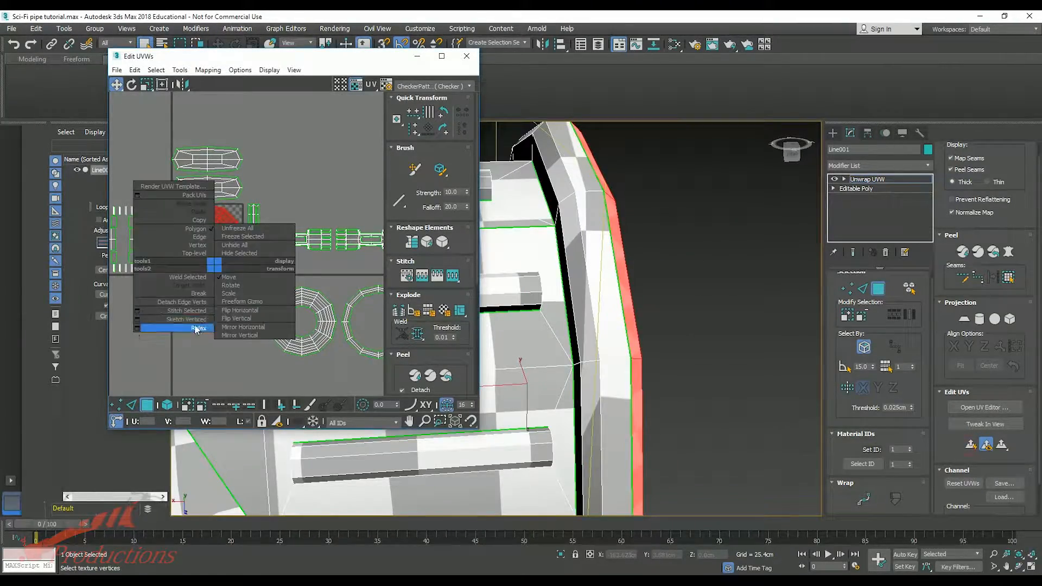
left_click(196, 329)
scroll(162, 305, "down", 3)
left_click_drag(159, 261, 213, 356)
- Map and relax the outer rim faces at the opposite end, and place the shell beneath the first rim shell
left_click(579, 340)
left_click(970, 445)
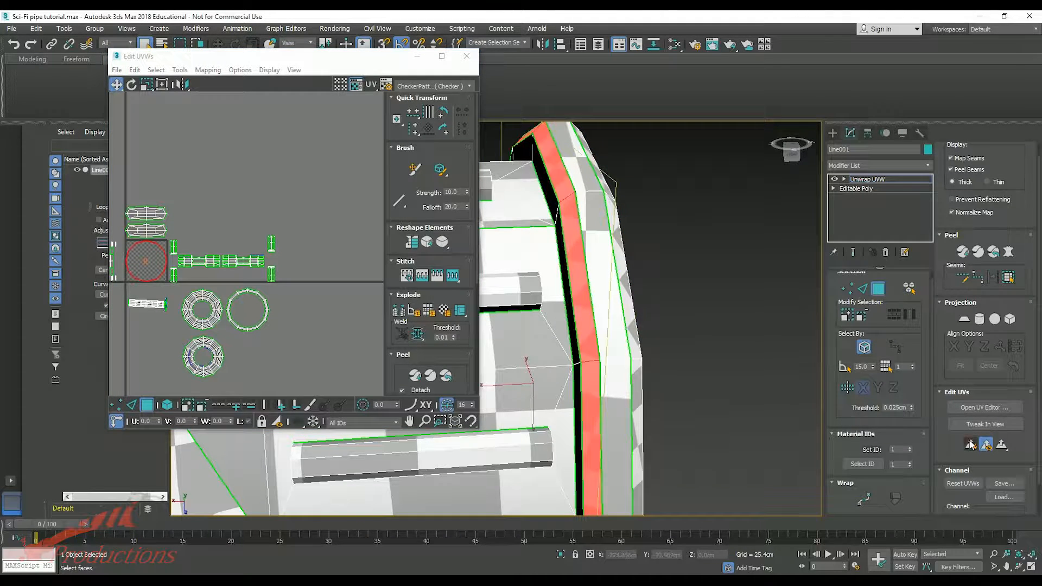
left_click(849, 318)
right_click(146, 262)
left_click(120, 327)
left_click_drag(163, 274, 266, 372)
left_click(290, 352)
- Select one lengthwise half of the inner bore and apply a quick planar map to it
middle_click_drag(210, 369, 234, 338)
scroll(234, 338, "up", 2)
scroll(234, 339, "down", 4)
scroll(586, 297, "down", 4)
mouse_move(586, 298)
middle_mouse_down("alt")
mouse_move(567, 323)
mouse_move(591, 317)
middle_mouse_up("alt")
scroll(592, 318, "down", 4)
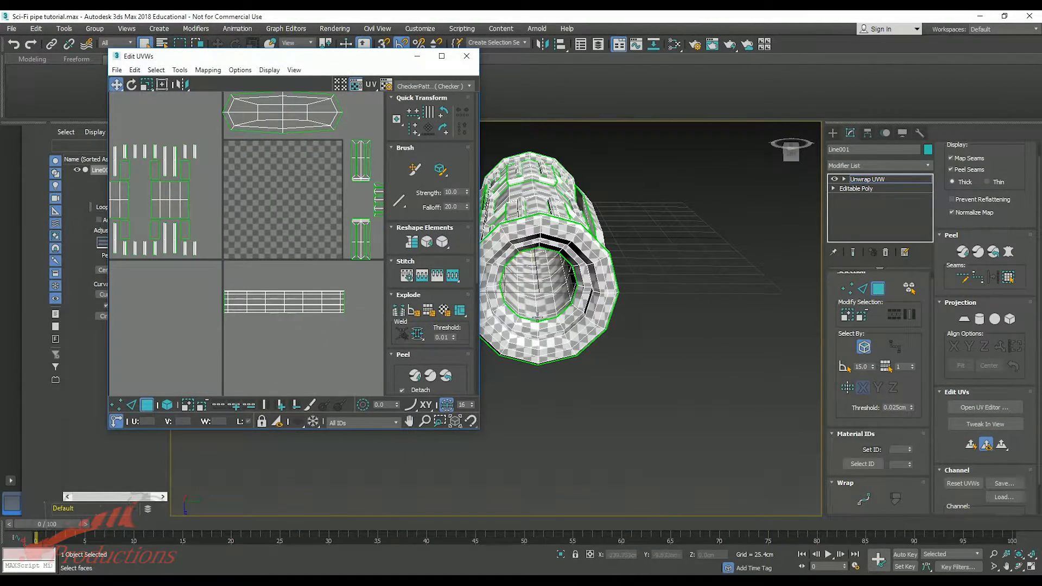
left_click(234, 302)
left_click(234, 321)
left_click_drag(215, 279, 322, 280)
left_click_drag(378, 295, 379, 300)
middle_click_drag(633, 337, 612, 327, "alt")
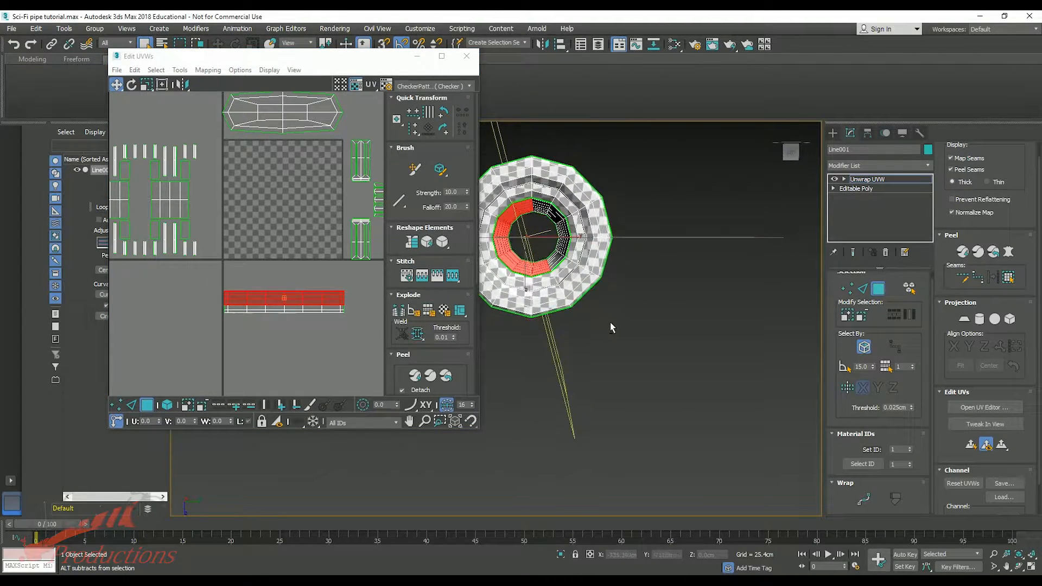
middle_click_drag(550, 260, 546, 245, "alt")
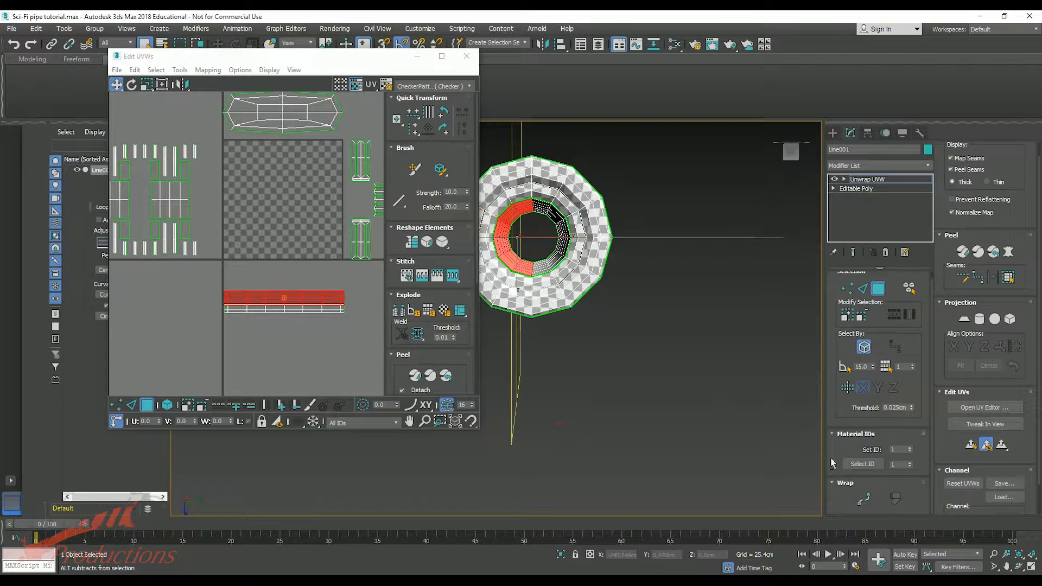
left_click(970, 452)
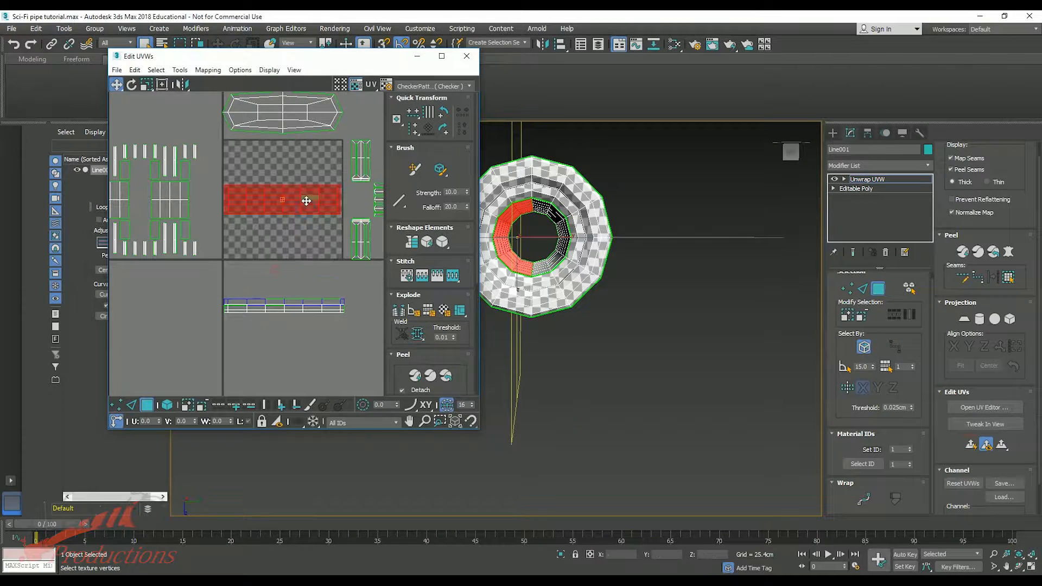
- Map the other half of the inner bore and move the bore shells below the UV tile
left_click_drag(218, 289, 381, 344)
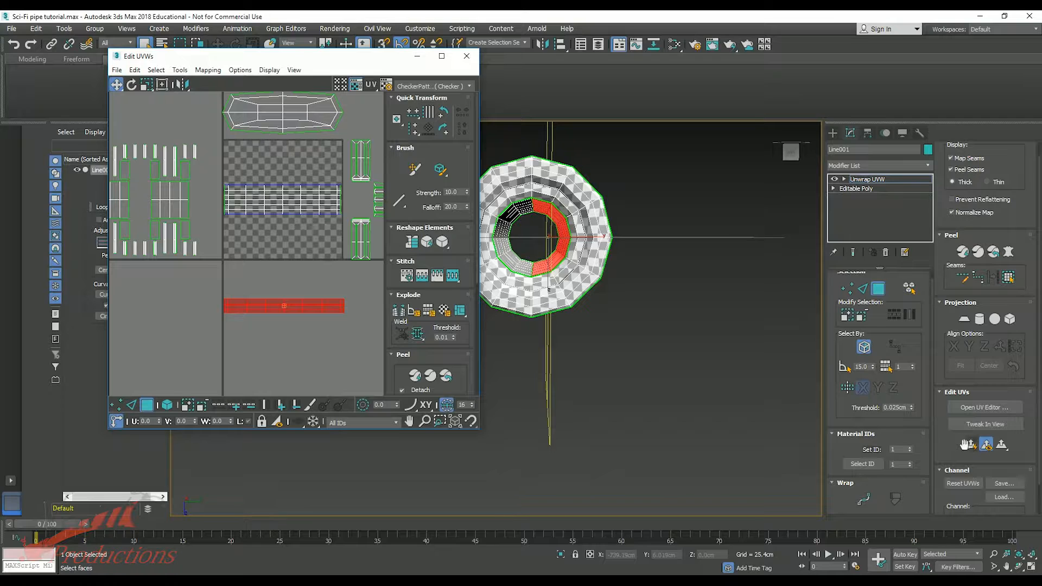
key("ctrl+z")
right_click(298, 292)
left_click(269, 267)
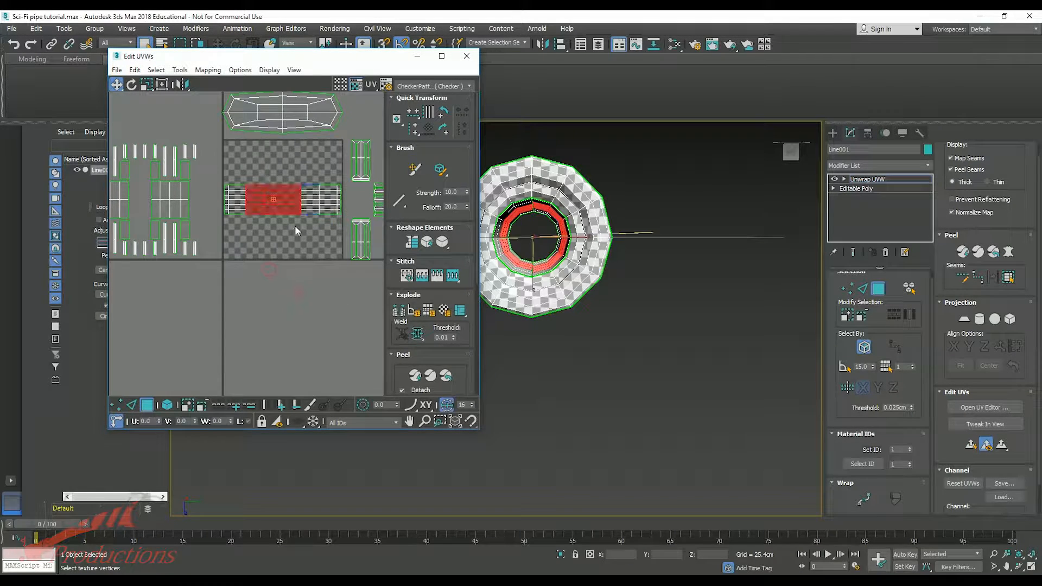
scroll(287, 240, "down", 2)
left_click(167, 406)
left_click(270, 214)
middle_click_drag(302, 219, 256, 217)
left_click_drag(255, 218, 257, 386)
left_click(260, 327)
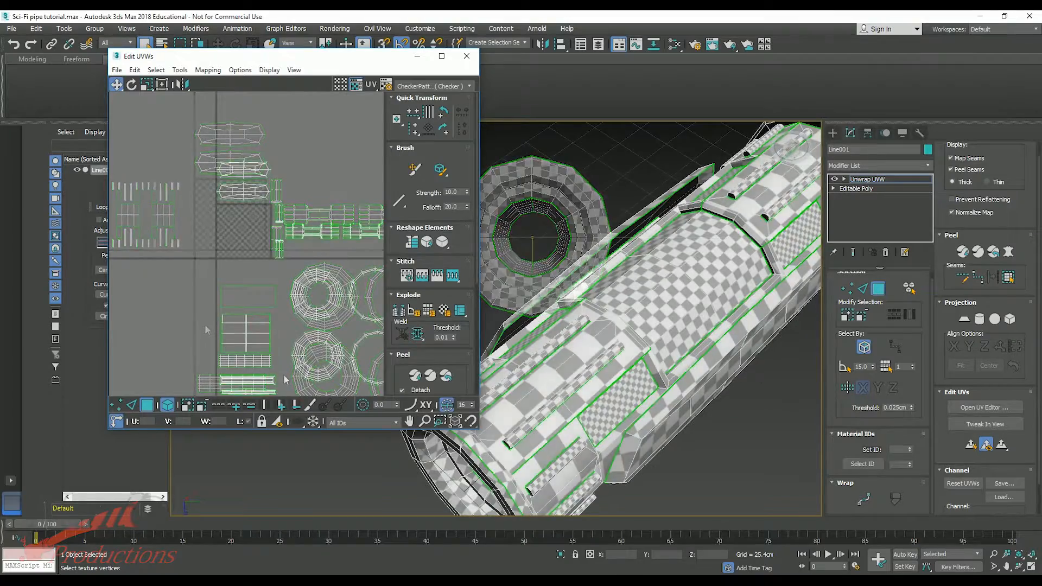
- Select all shells except the centre-panel, recess-panel and rib shells stacked below the UV tile
scroll(269, 333, "down", 3)
scroll(235, 326, "up", 4)
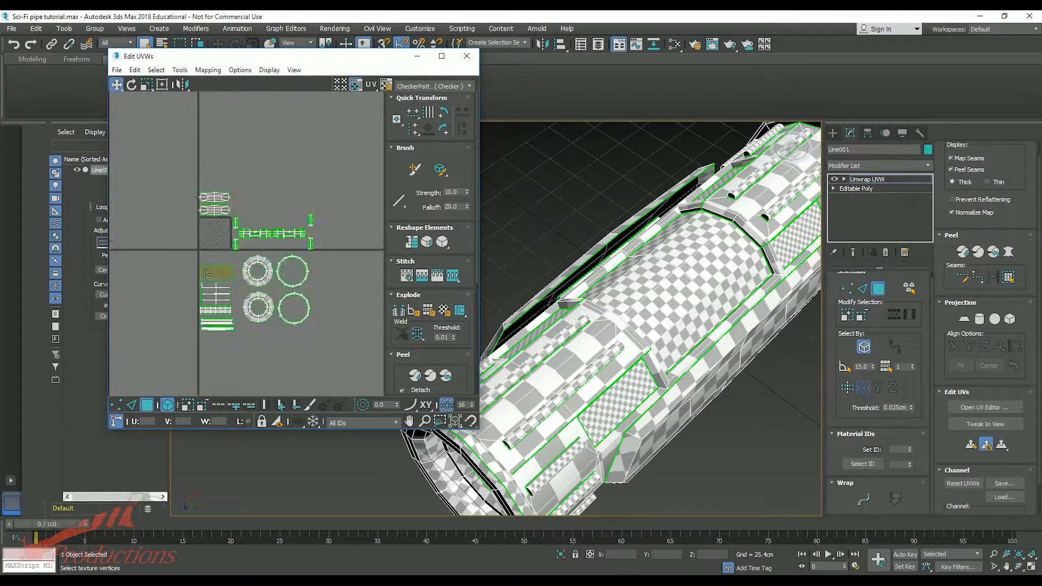
scroll(292, 295, "down", 2)
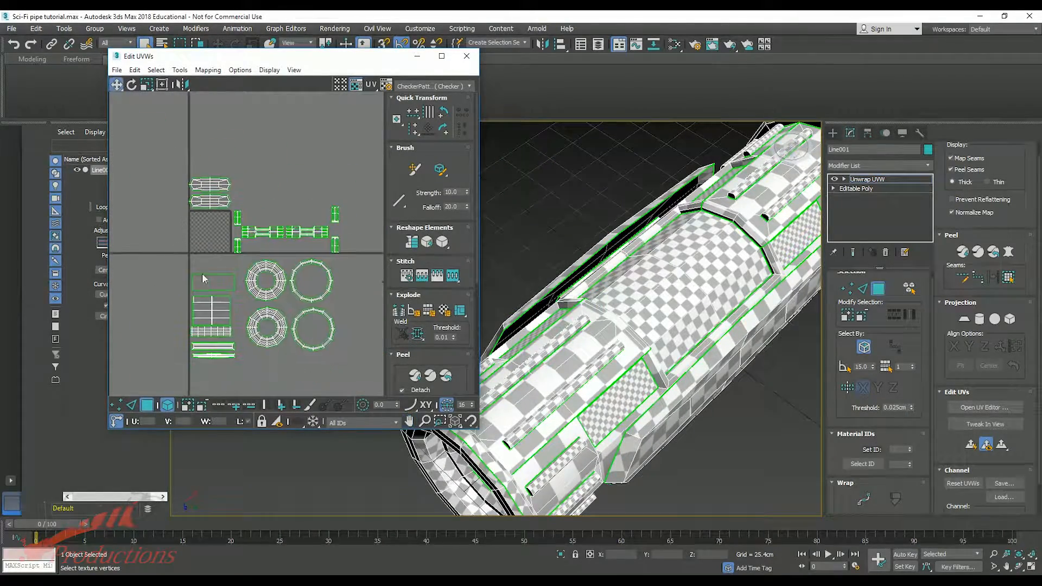
scroll(161, 332, "up", 4)
middle_click_drag(228, 203, 157, 281)
scroll(157, 281, "down", 2)
left_click_drag(126, 177, 229, 407)
middle_click_drag(255, 399, 282, 340)
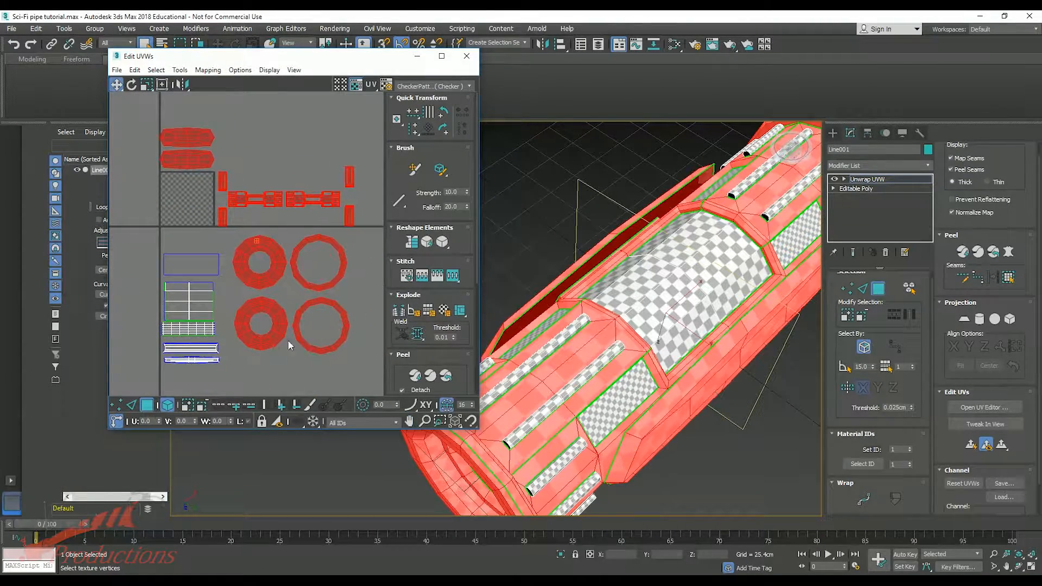
- Pack the selected shells into the UV tile with Rescale on and 0.02 padding, and move them beside the tile
scroll(402, 335, "down", 5)
left_click(399, 318)
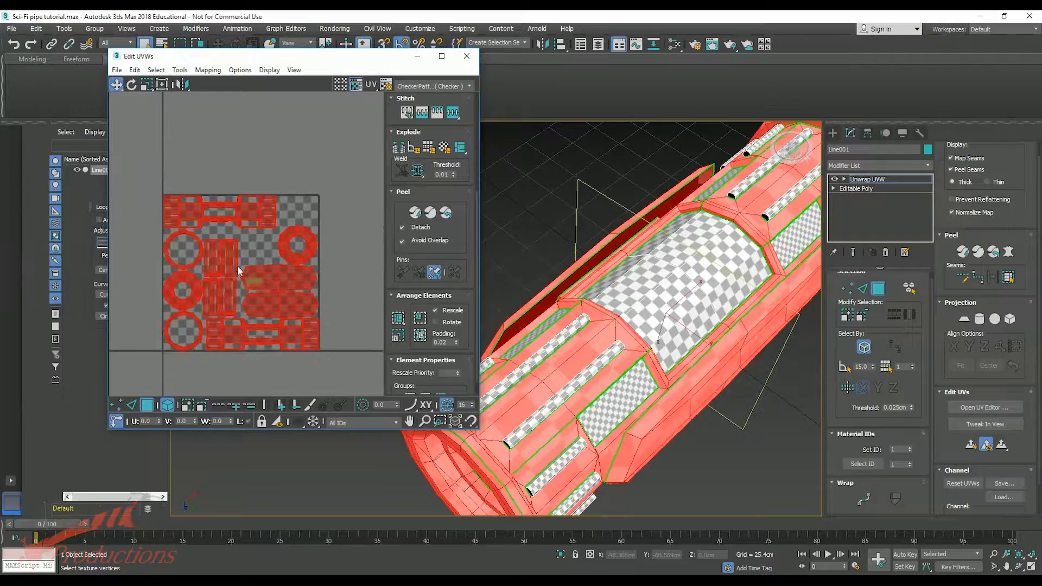
scroll(271, 267, "down", 2)
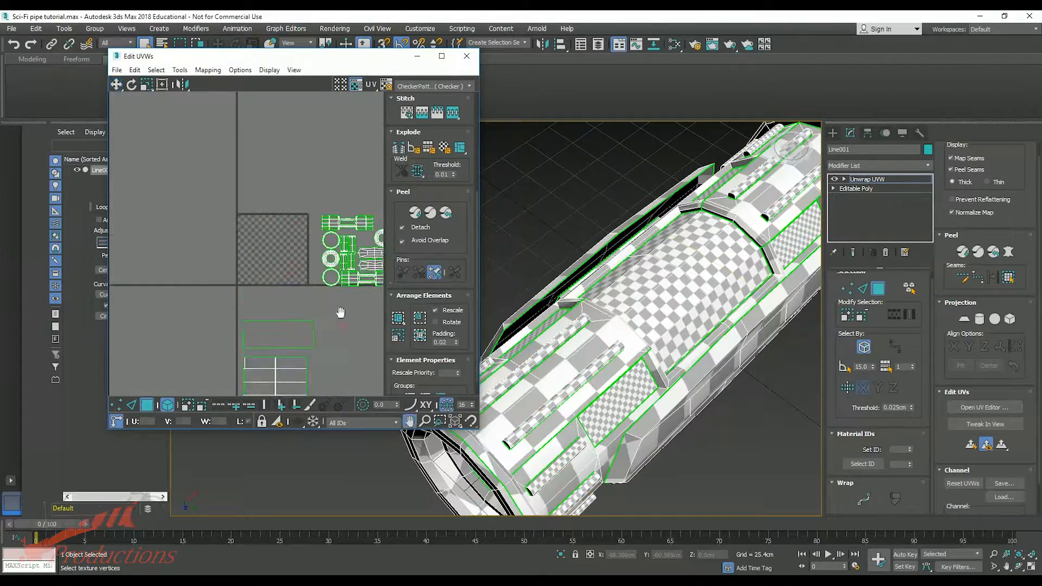
- Scale down the curved centre-panel shell to match the checker size of the packed shells
left_click(253, 386)
left_click(147, 85)
left_click_drag(253, 161, 353, 299)
left_click(116, 85)
left_click(147, 86)
left_click_drag(242, 201, 347, 279)
left_click(244, 250)
- Scale down the remaining recess-panel and rib shells to the same checker size and separate them below the packed group
left_click(270, 293)
left_click(284, 288)
left_click_drag(269, 293, 271, 250)
left_click(270, 269)
middle_click_drag(270, 269, 252, 316)
left_click_drag(324, 331, 165, 237)
left_click(147, 85)
scroll(291, 312, "up", 5)
left_click(116, 84)
mouse_move(226, 248)
left_mouse_down()
mouse_move(225, 265)
mouse_move(247, 246)
left_mouse_up()
left_click(288, 277)
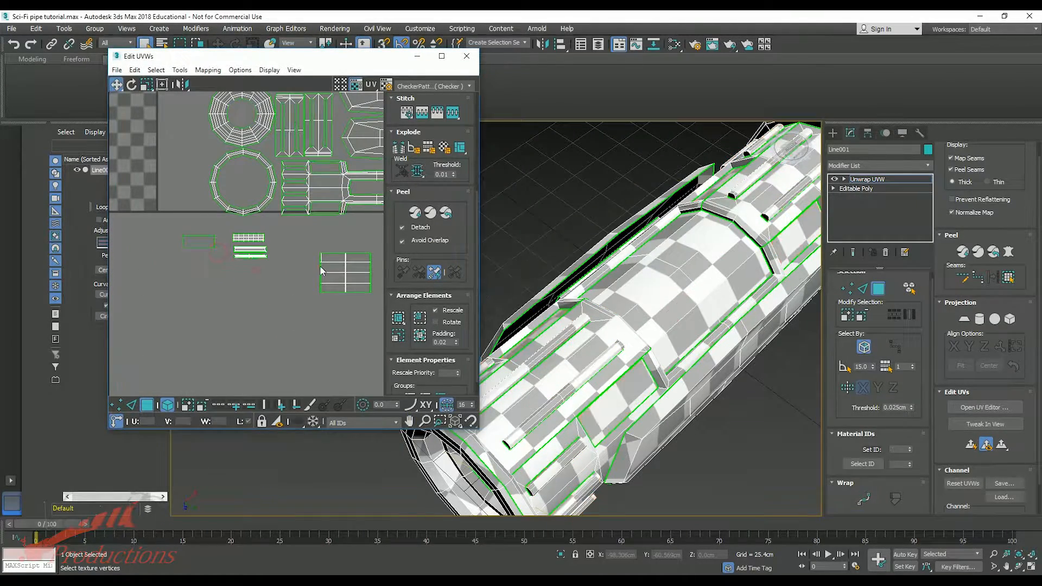
- Move the curved centre-panel shell to the other side of the small shells below the UV tile
left_click_drag(329, 272, 130, 251)
left_click(188, 295)
scroll(187, 272, "down", 4)
middle_click_drag(187, 190, 205, 262)
- Pack the two large body shells into the UV tile, then scale and position them in its top-left corner
left_click(282, 209)
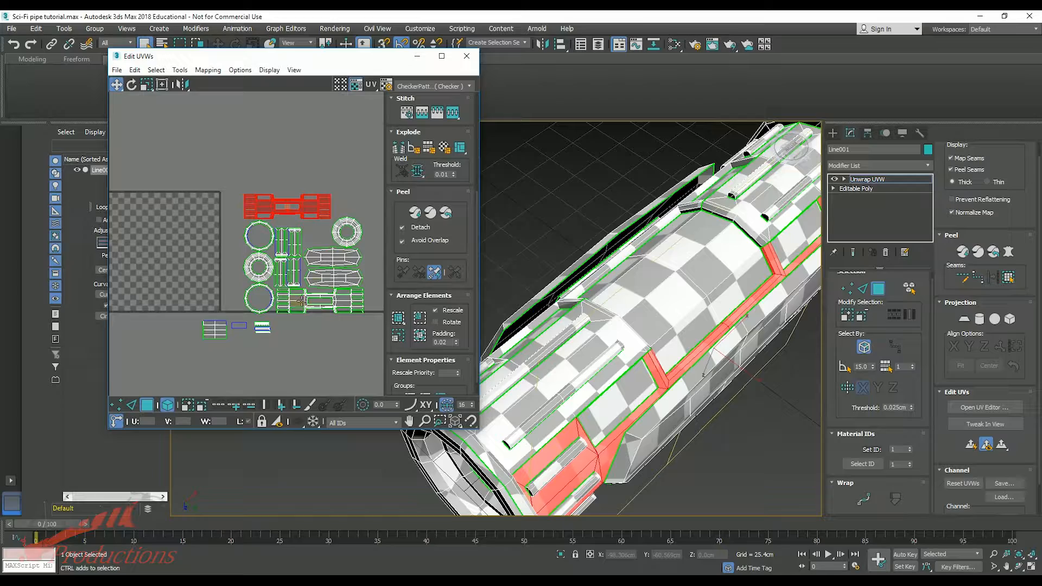
left_click(302, 300, "ctrl")
left_click(419, 335)
middle_click_drag(169, 302, 260, 302)
left_click_drag(252, 288, 246, 251)
left_click(148, 86)
left_click(232, 217)
left_click(241, 233, "ctrl")
left_click_drag(224, 210, 203, 199)
left_click(247, 249)
- Move the two long oval shells into the UV tile and rotate them 90 degrees
middle_click_drag(356, 271, 260, 262)
left_click(329, 263)
left_click(339, 254, "ctrl")
left_click_drag(339, 254, 293, 256)
middle_click_drag(293, 256, 377, 260)
left_click_drag(374, 259, 284, 219)
scroll(417, 174, "up", 3)
scroll(417, 175, "up", 1)
left_click(443, 113)
scroll(280, 220, "up", 5)
- Adjust the scale and position of the two upright oval shells beside the body shells in the tile's top-right corner
left_click(146, 86)
left_click_drag(229, 172, 230, 180)
left_click(120, 88)
left_click_drag(283, 259, 293, 241)
left_click(267, 286)
key("ctrl+z")
key("ctrl+z")
left_click(295, 300)
left_click(301, 246)
left_click(296, 296)
scroll(289, 266, "down", 5)
- Stack the two thick ring shells in the lower-right corner of the UV tile
middle_click_drag(333, 267, 289, 256)
left_click_drag(298, 259, 378, 259)
middle_click_drag(380, 261, 320, 261)
left_click_drag(349, 269, 319, 216)
left_click_drag(340, 248, 244, 217)
left_click(215, 259)
- Stack the two thin ring shells and move them into the tile beside the thick rings
left_click_drag(235, 276, 223, 268)
left_click(230, 249)
left_click_drag(233, 228, 238, 260)
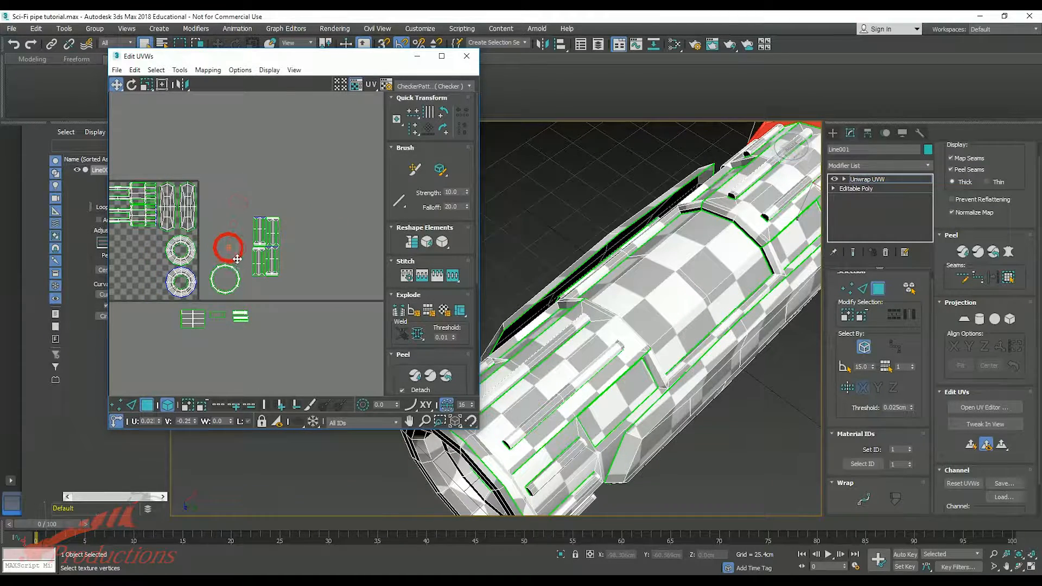
left_click(230, 267, "ctrl")
middle_click_drag(228, 269, 276, 267)
left_click_drag(268, 265, 191, 270)
left_click(310, 242)
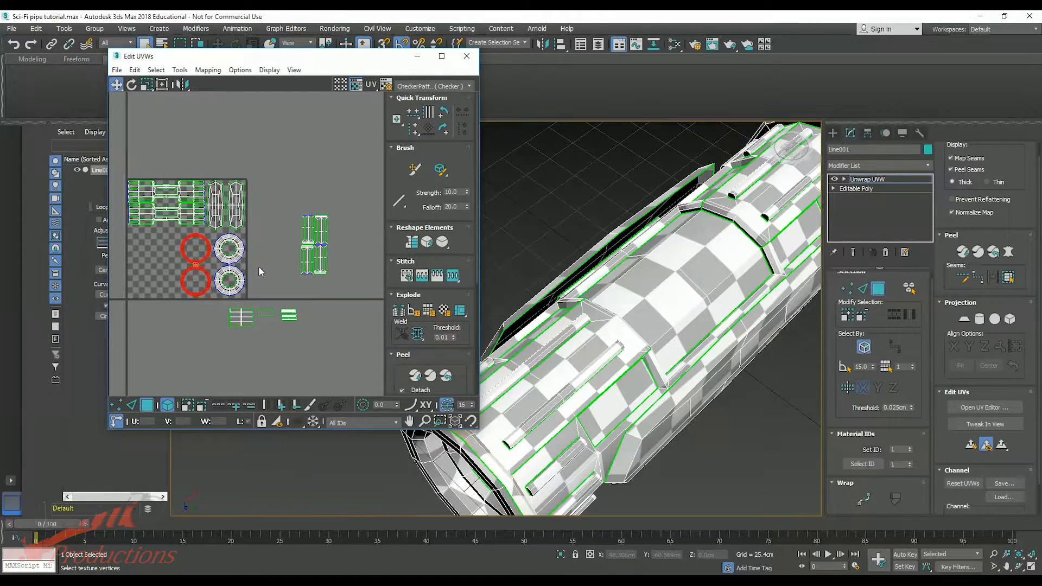
- Move the four slotted panel shells into the empty part of the UV tile and rotate them 90 degrees
left_click(285, 261)
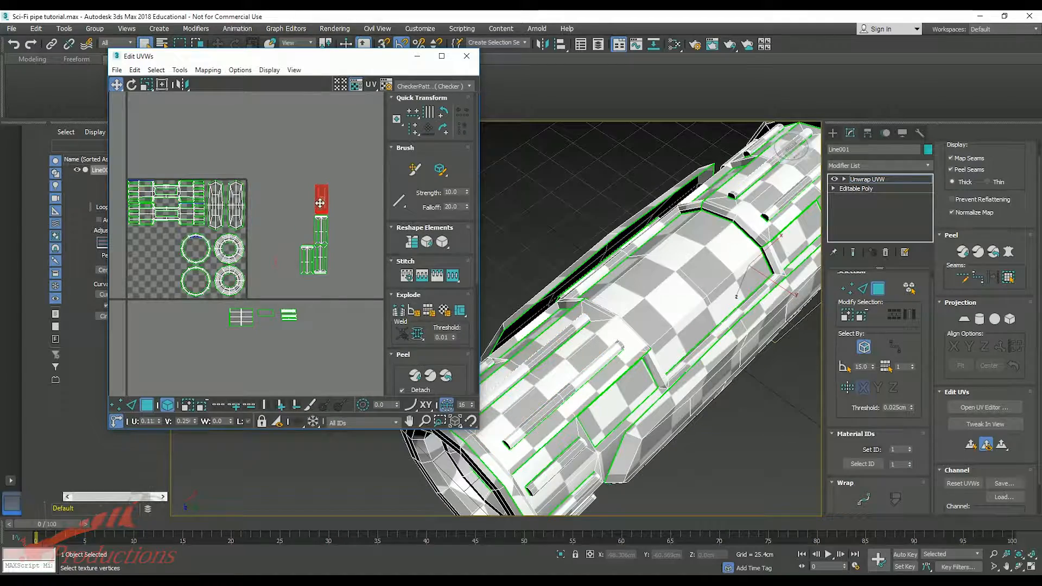
left_click_drag(322, 259, 169, 281)
left_click(167, 303)
scroll(166, 298, "up", 4)
middle_click_drag(166, 296, 212, 295)
scroll(212, 293, "down", 2)
left_click(193, 243)
left_click(442, 113)
- Arrange the four slotted panel shells in a two-by-two block directly below the body shells
left_click_drag(230, 240, 182, 188)
left_click(213, 231)
left_click(167, 188)
left_click(192, 221)
left_click(215, 219)
left_click(215, 221)
left_click_drag(214, 219, 211, 188)
left_click(191, 179, "ctrl")
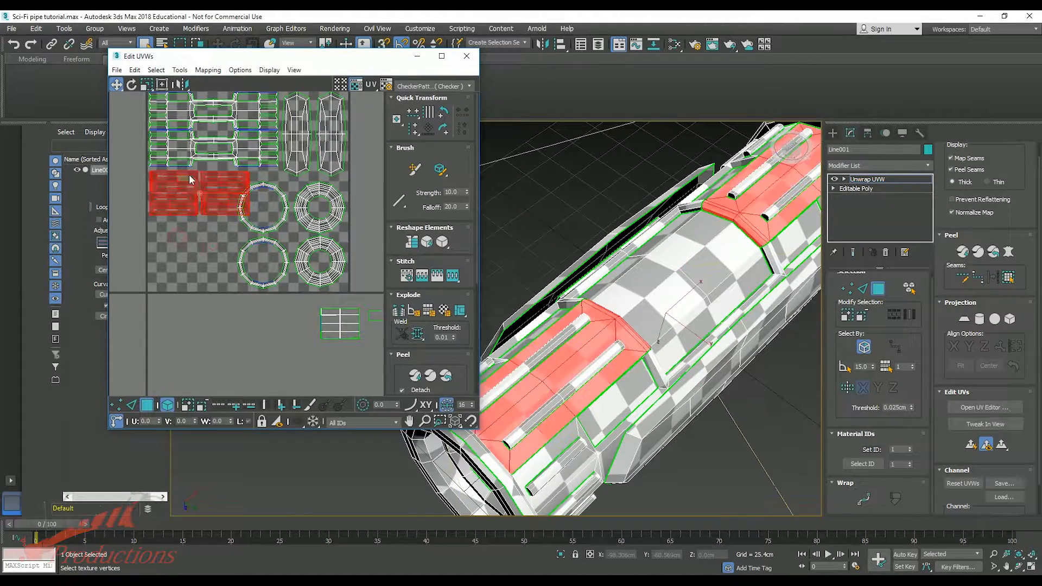
- Scale down the ring shells and reposition them so they clear the slotted panel shells
left_click(117, 84)
left_click(219, 225)
left_click_drag(219, 224, 320, 254)
left_click(221, 224)
left_click(224, 221)
left_click(146, 85)
mouse_move(296, 204)
left_mouse_down()
mouse_move(293, 218)
mouse_move(312, 215)
left_mouse_up()
left_click(116, 84)
left_click(233, 250)
- Place the centre-panel shell in the tile's bottom-left corner and the small rectangular shell along its bottom edge
scroll(233, 249, "down", 3)
scroll(250, 273, "up", 2)
middle_click_drag(250, 273, 234, 259)
left_click_drag(301, 285, 170, 247)
left_click(293, 264)
scroll(302, 263, "up", 2)
left_click_drag(332, 270, 252, 236)
left_click(337, 261)
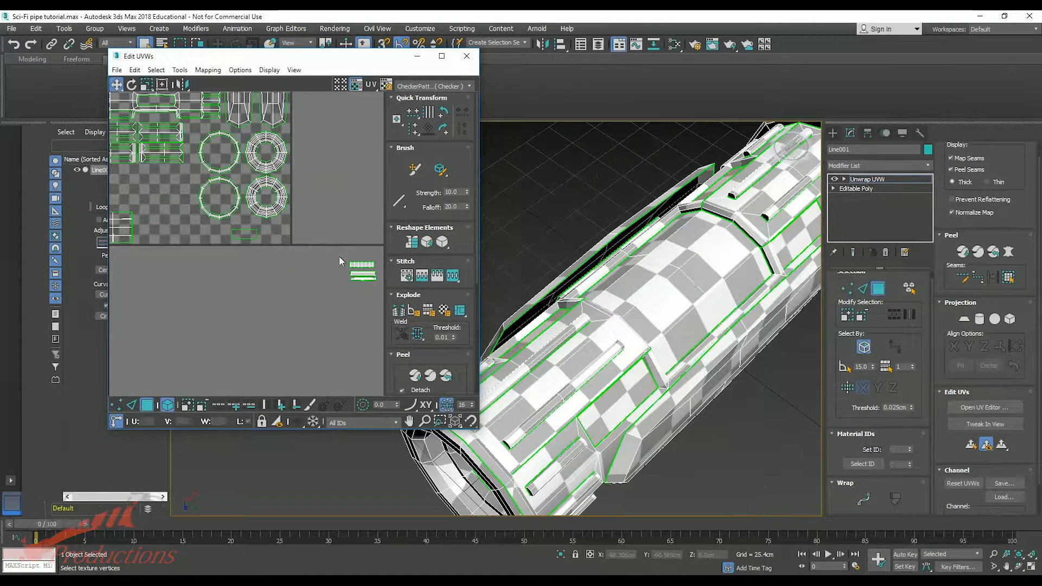
- Scale up the gridded strip shell and place it in the bottom-right corner of the UV tile below the rings
left_click(146, 85)
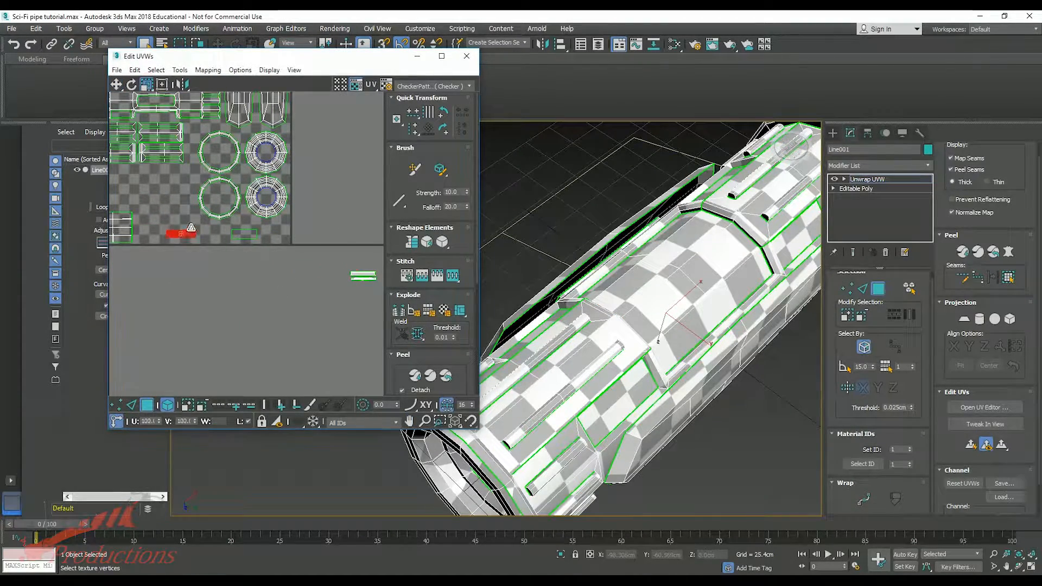
left_click(237, 234)
left_click(117, 84)
left_click_drag(244, 234, 166, 196)
left_click_drag(202, 237, 262, 237)
left_click(237, 257)
middle_click_drag(189, 243, 234, 254)
left_click_drag(217, 207, 248, 245)
left_click_drag(281, 244, 297, 242, "ctrl")
left_click(281, 284)
- Try placing the two rib shells in the gap beneath the slotted panel shells
middle_click_drag(281, 285, 233, 286)
left_click_drag(356, 297, 153, 222)
middle_click_drag(139, 229, 223, 250)
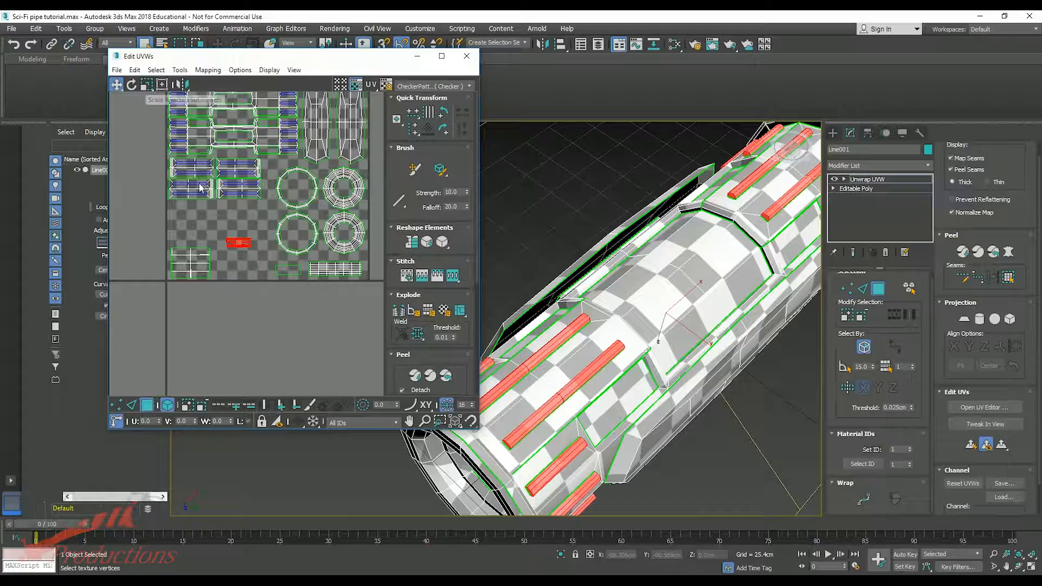
left_click_drag(244, 262, 245, 311)
left_click(237, 260)
- Rotate the four slotted panel shells 90 degrees and line them up in a row below the body shells
left_click(203, 176)
left_click(235, 172, "ctrl")
left_click(234, 189, "ctrl")
left_click(200, 189, "ctrl")
left_click(443, 112)
left_click_drag(222, 178, 187, 167)
left_click_drag(205, 180, 247, 225)
left_click_drag(263, 237, 186, 211)
left_click_drag(203, 212, 199, 165)
left_click(146, 85)
left_click(116, 85)
- Scale up the two rib shells and place them in the tile below the row of slotted panel shells
left_click_drag(221, 291, 257, 332)
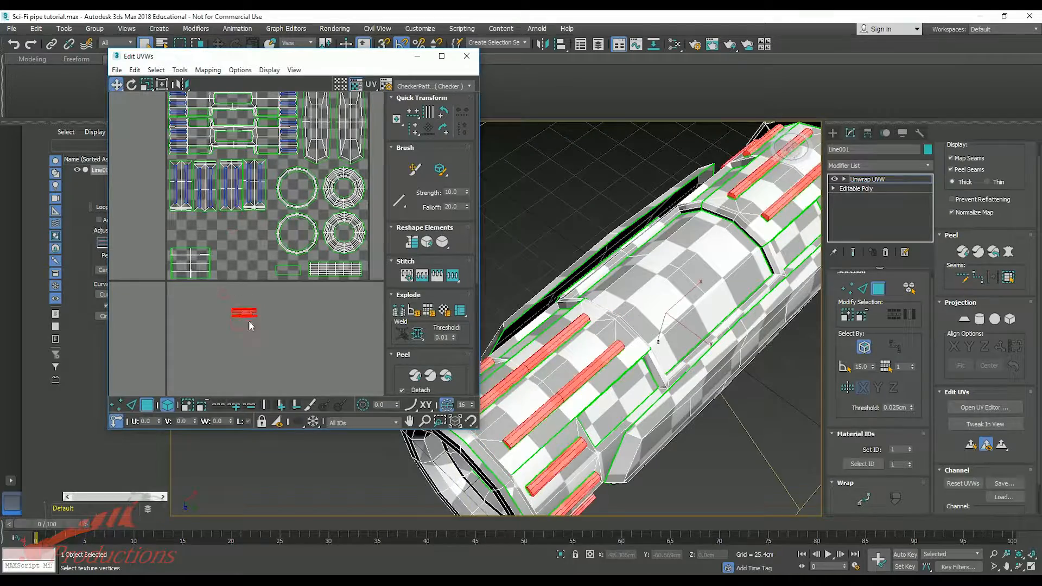
left_click(146, 84)
left_click_drag(243, 248, 242, 240)
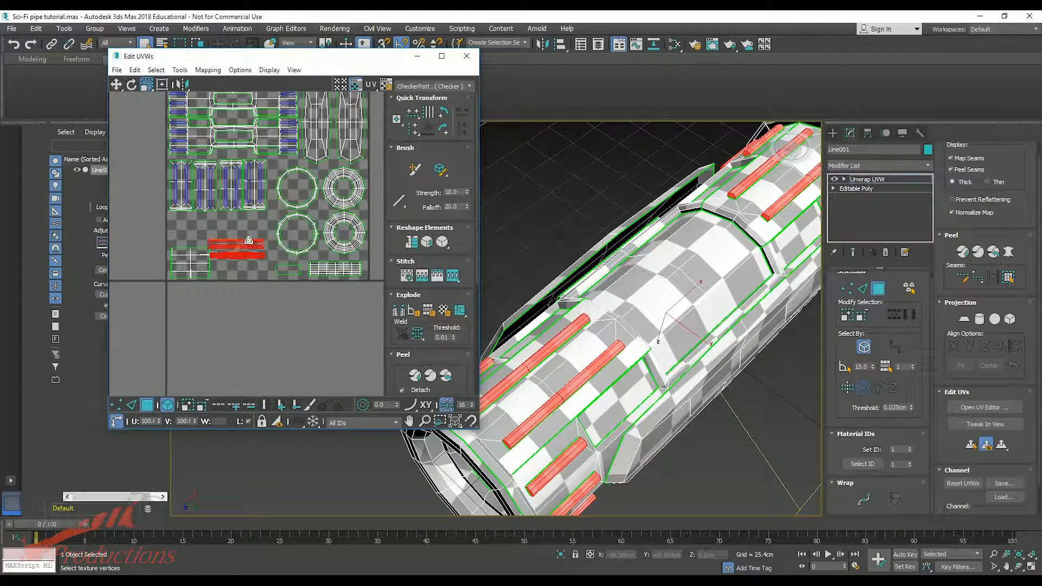
left_click_drag(230, 225, 225, 224)
left_click(248, 271)
middle_click_drag(247, 272, 255, 310)
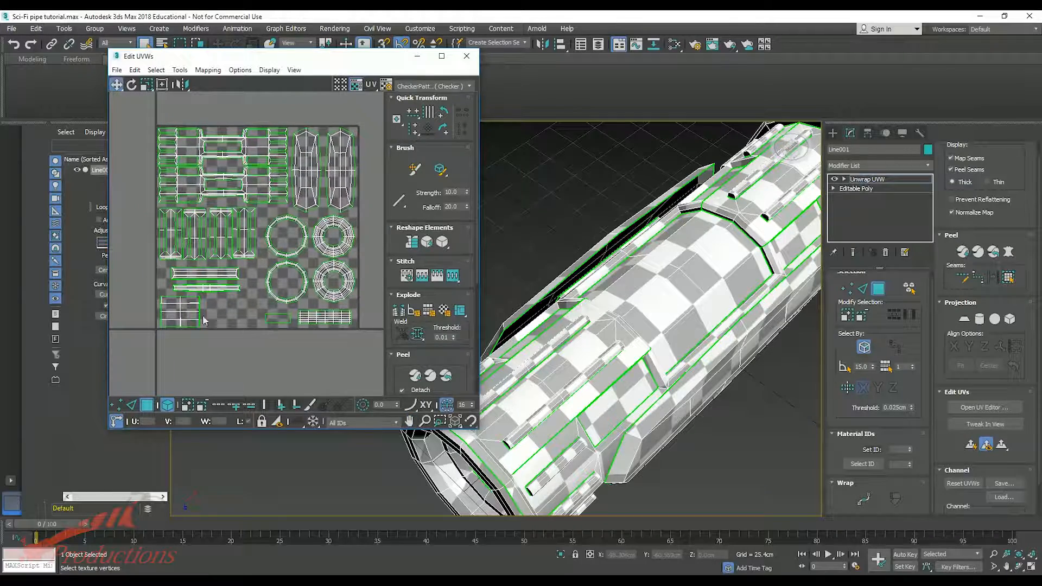
- Keep the centre-panel shell in the bottom-left corner and move the gridded strip shell closer to it along the bottom edge
left_click_drag(187, 315, 209, 314)
left_click(246, 310)
mouse_move(247, 309)
middle_mouse_down()
mouse_move(238, 332)
mouse_move(249, 323)
middle_mouse_up()
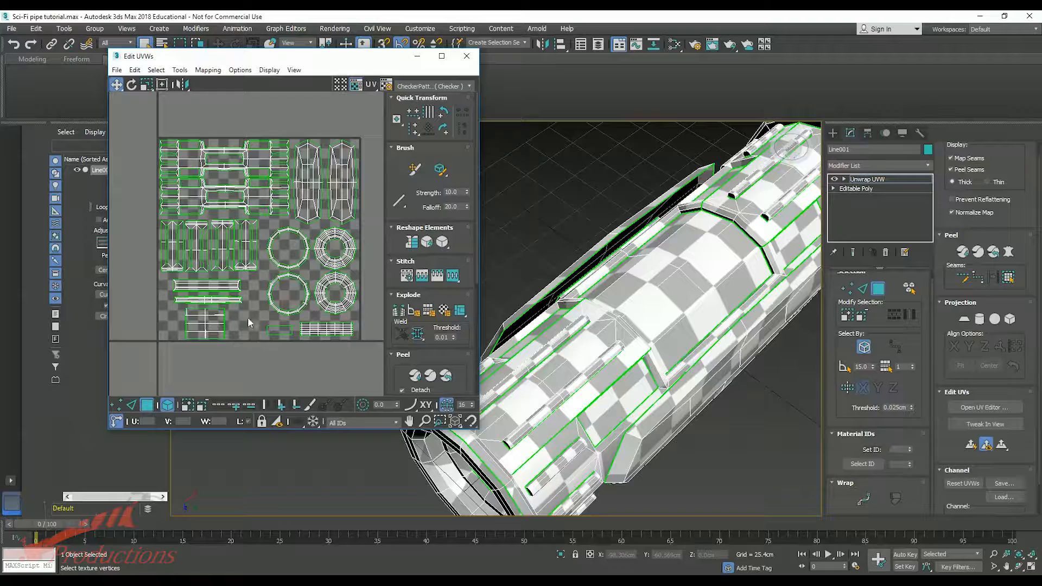
left_click_drag(216, 328, 191, 327)
left_click_drag(254, 317, 320, 332)
left_click_drag(320, 331, 259, 332)
left_click(295, 333)
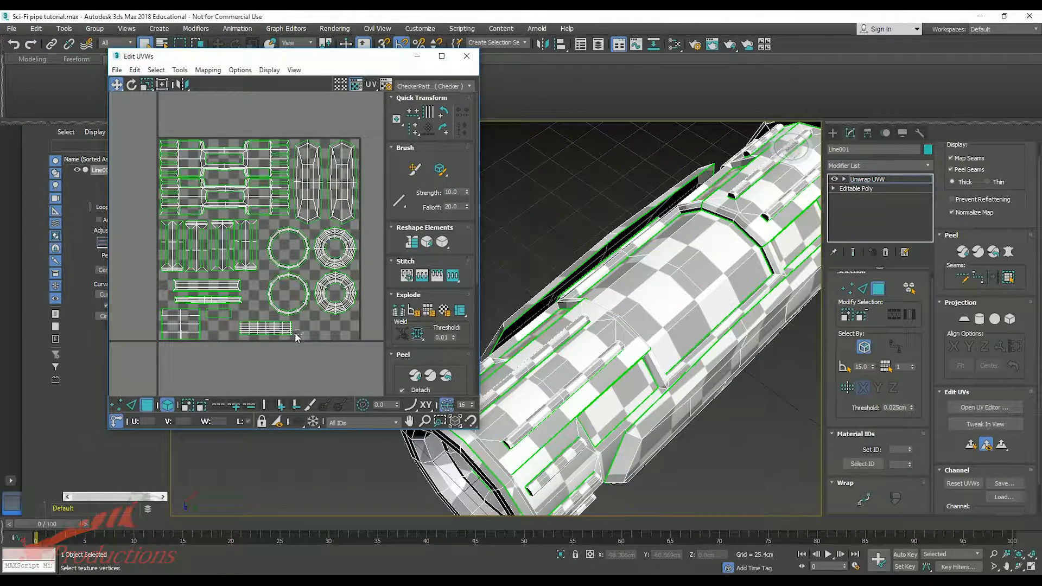
- Scale up the four ring shells slightly and reposition them to fill the tile's lower-right area
left_click_drag(340, 294, 343, 297)
left_click_drag(345, 299, 343, 313)
key("r")
left_click_drag(303, 270, 304, 265)
left_click(116, 85)
left_click(320, 344)
middle_click_drag(320, 344, 306, 338)
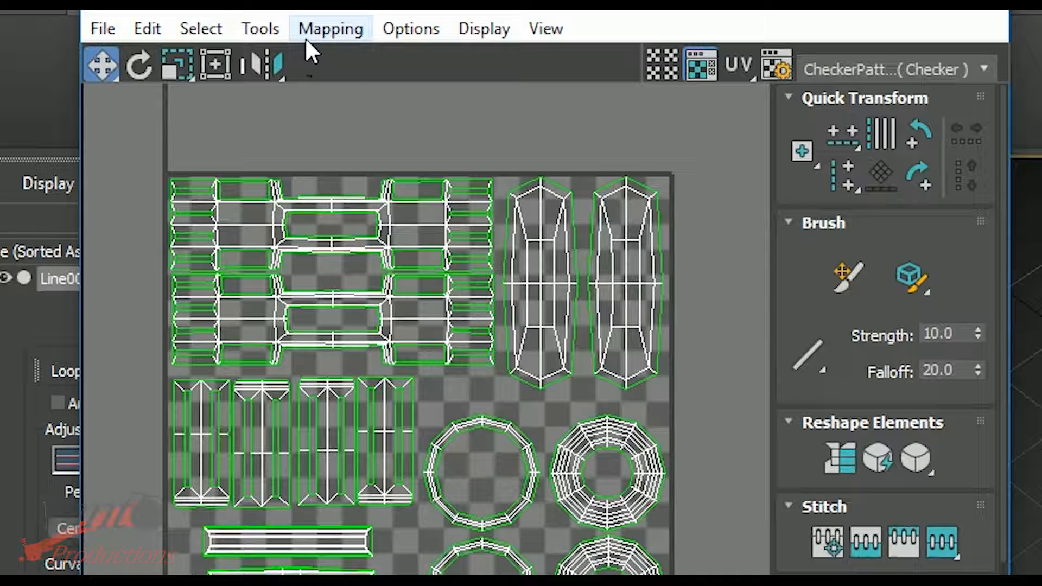
- Open the UVW template render settings, with a 2048 by 2048 size, and set the fill colour to white
left_click(305, 37)
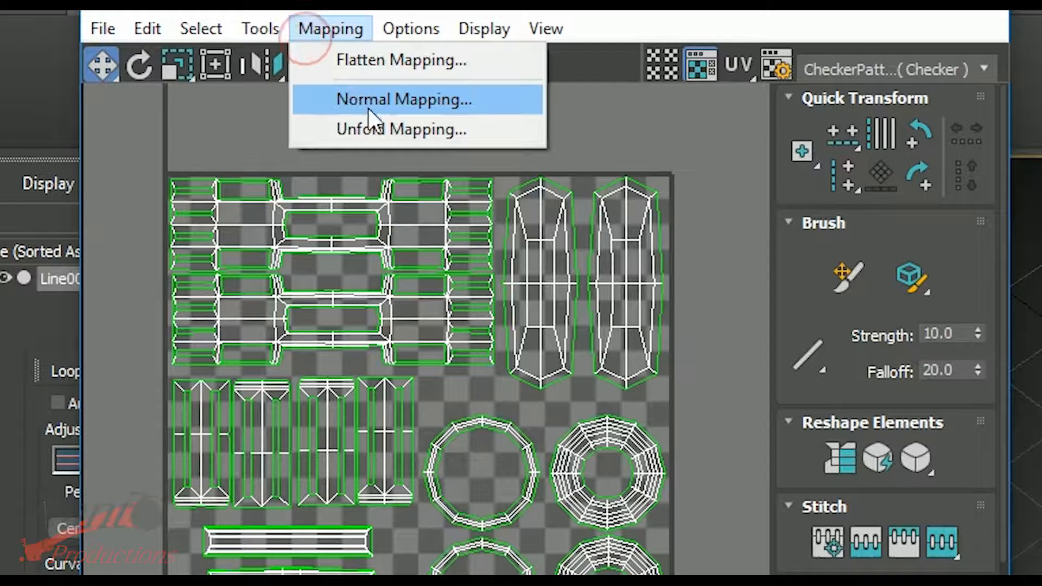
mouse_move(288, 23)
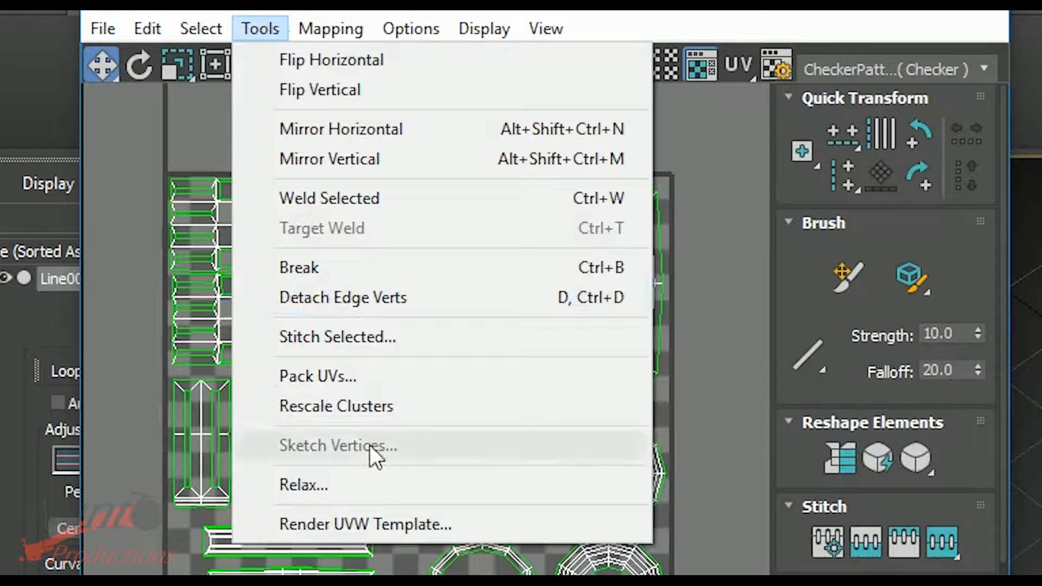
left_click(377, 524)
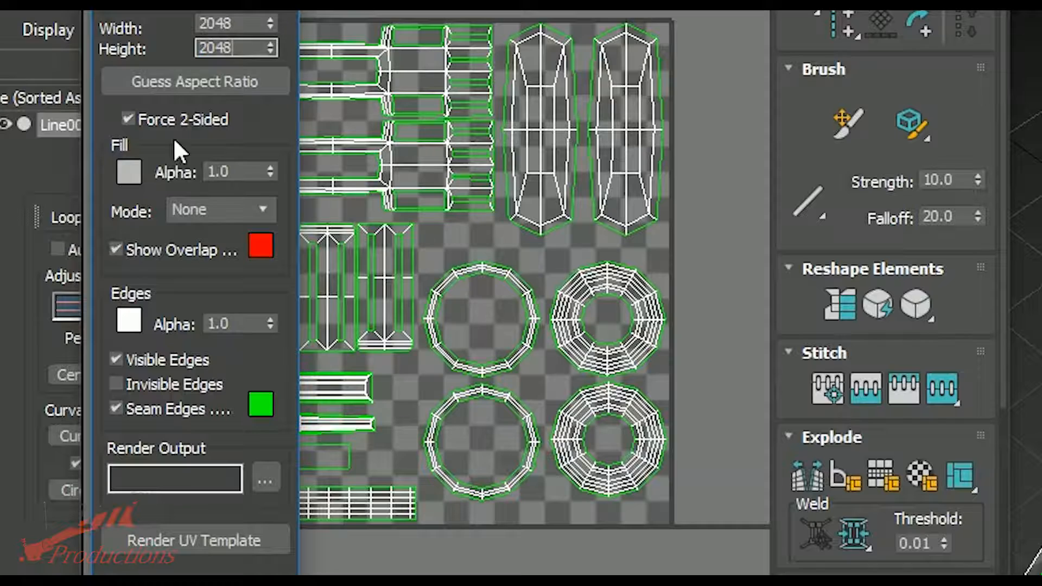
left_click(129, 172)
left_click(596, 43)
left_click(816, 144)
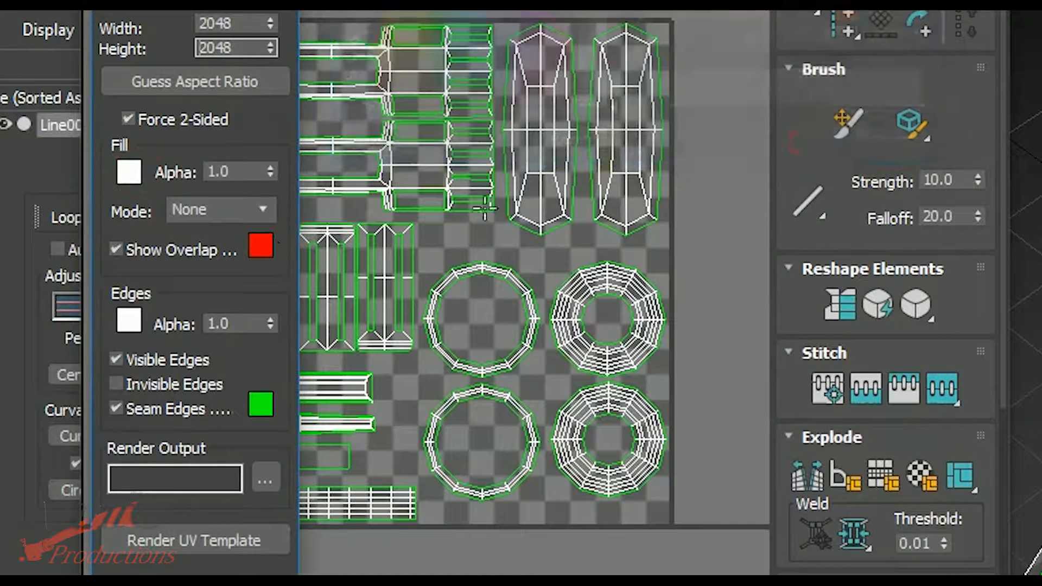
- Set the fill mode to Solid, turn off overlap, visible edges and seam edges, and render the UV template
left_click(258, 215)
left_click(245, 251)
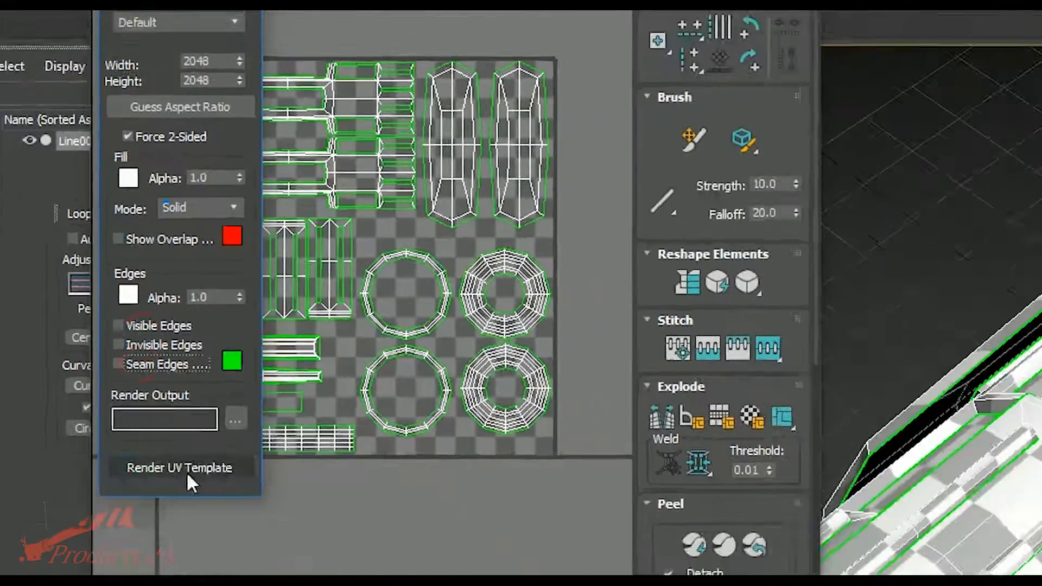
left_click(194, 541)
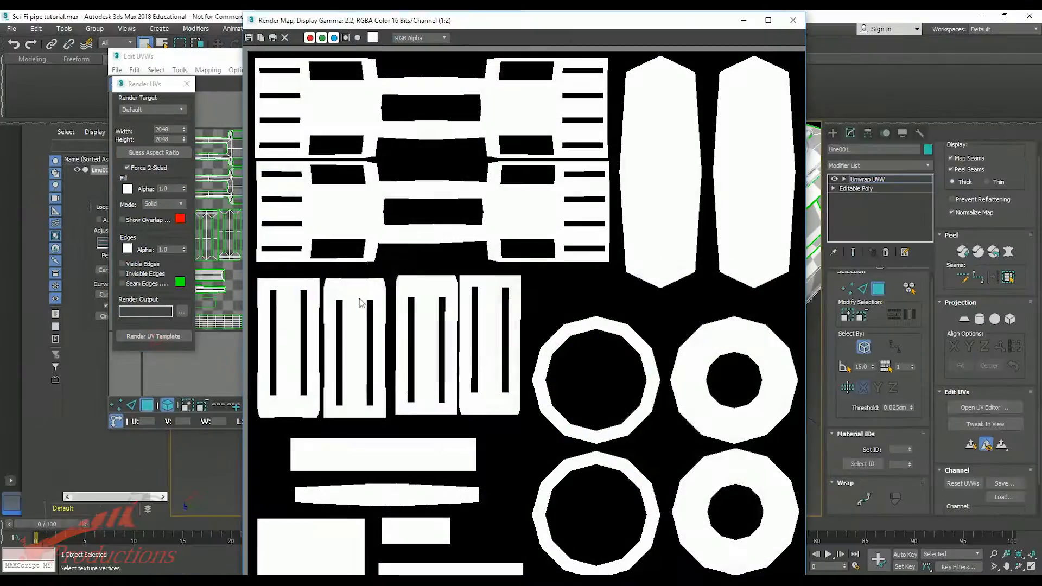
mouse_move(505, 22)
left_mouse_down()
mouse_move(504, 66)
mouse_move(503, 28)
left_mouse_up()
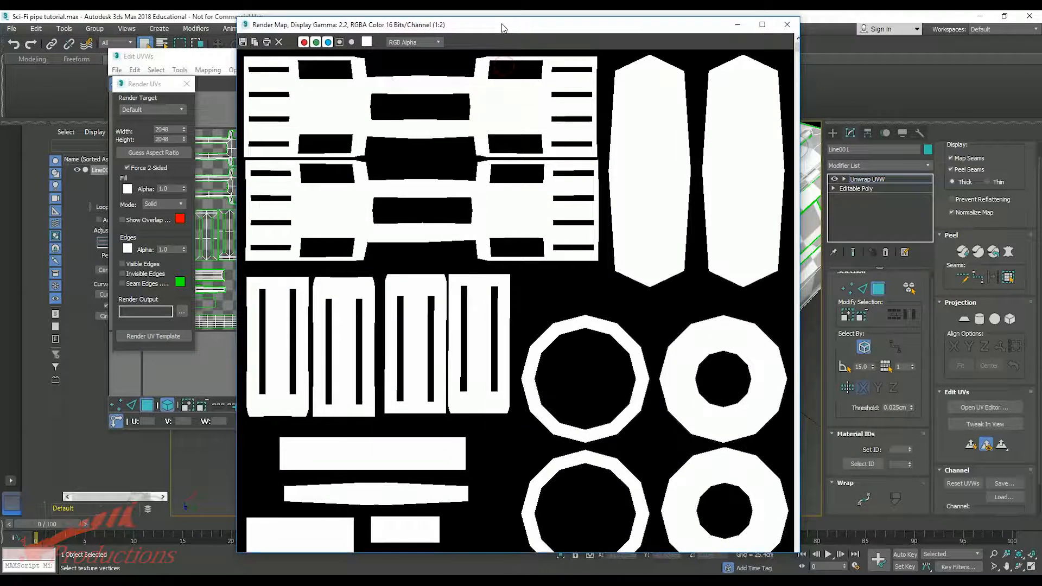
scroll(453, 109, "down", 1)
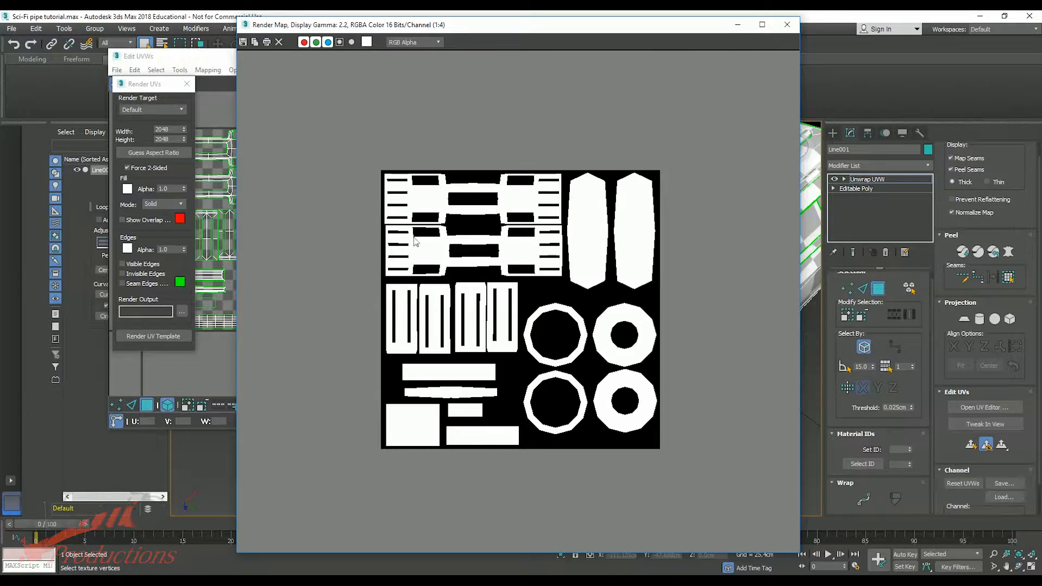